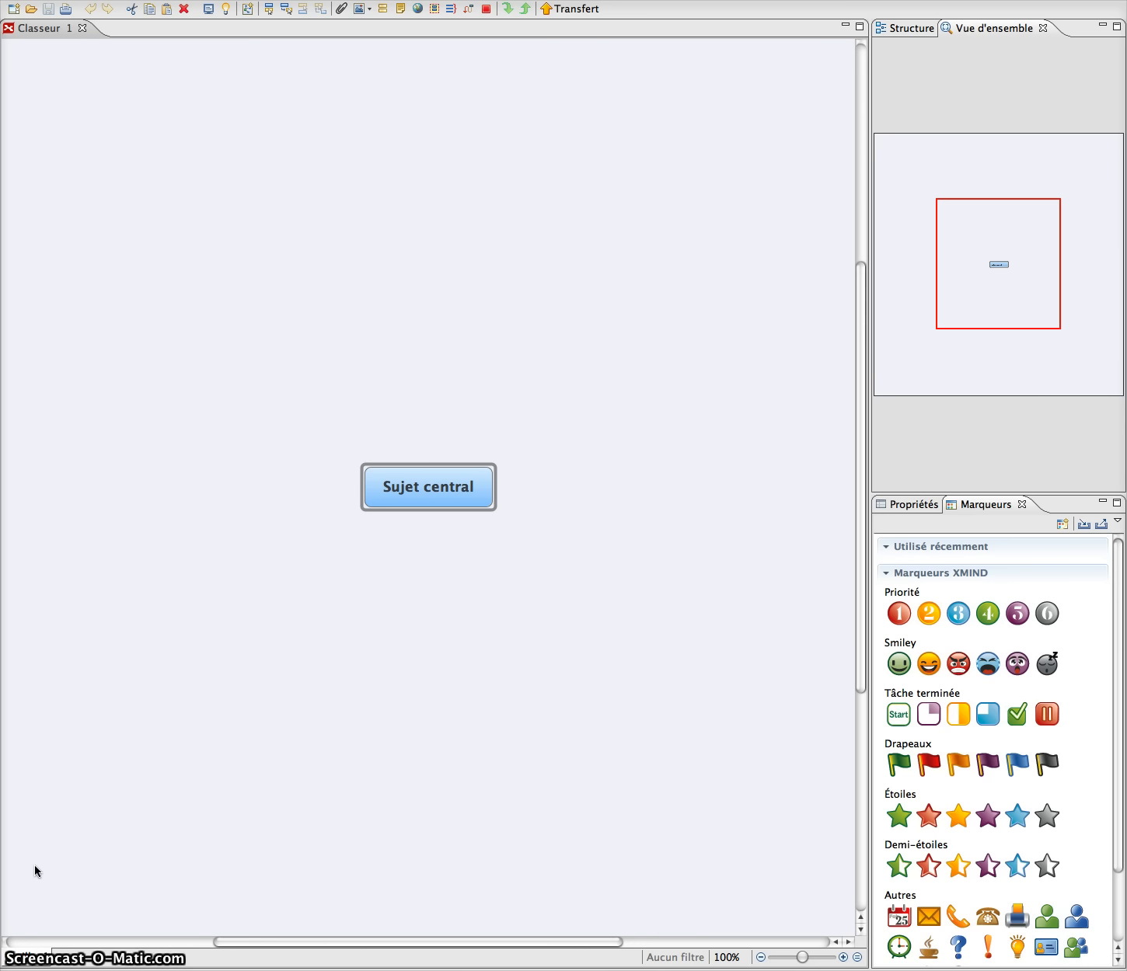
Step: Rename the central topic as "les courses du jour"
click(21, 872)
click(435, 481)
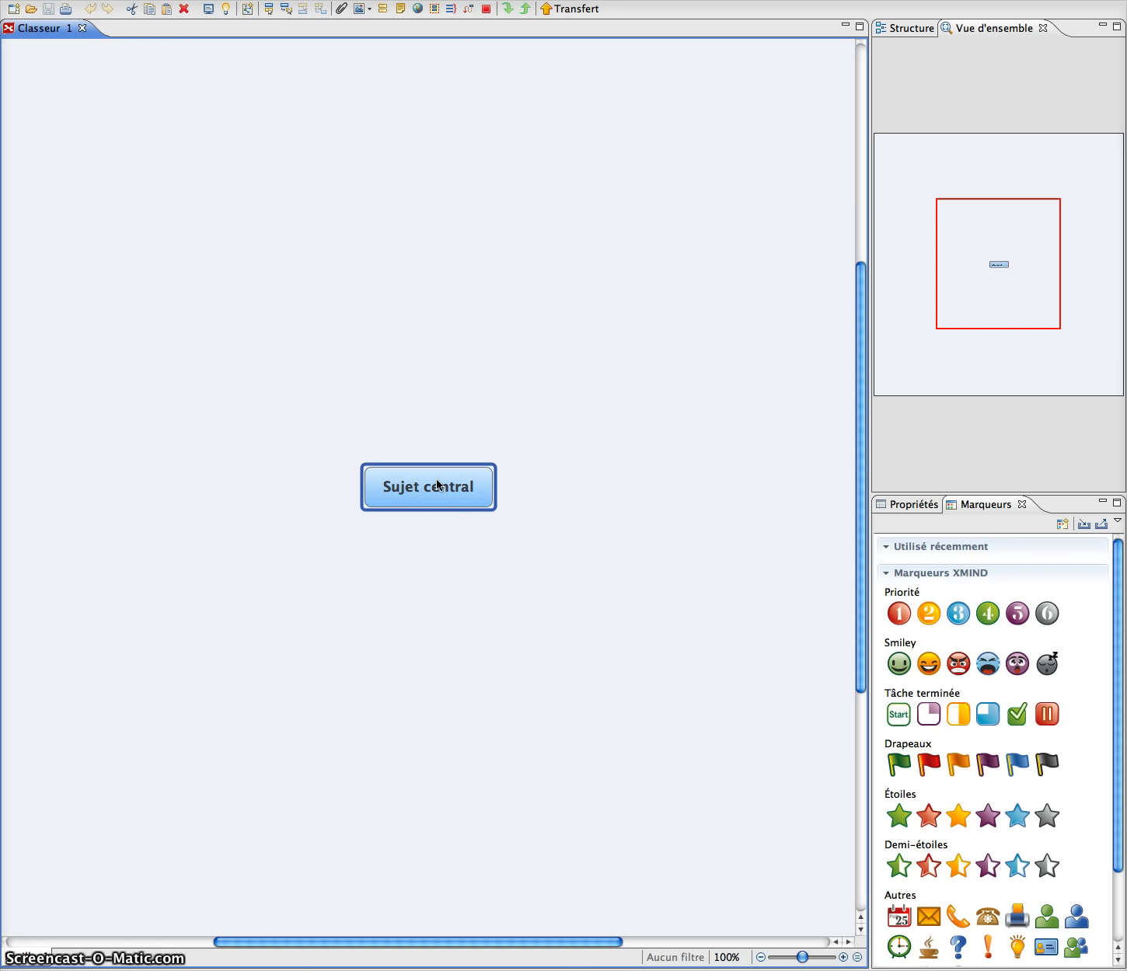
text(les c)
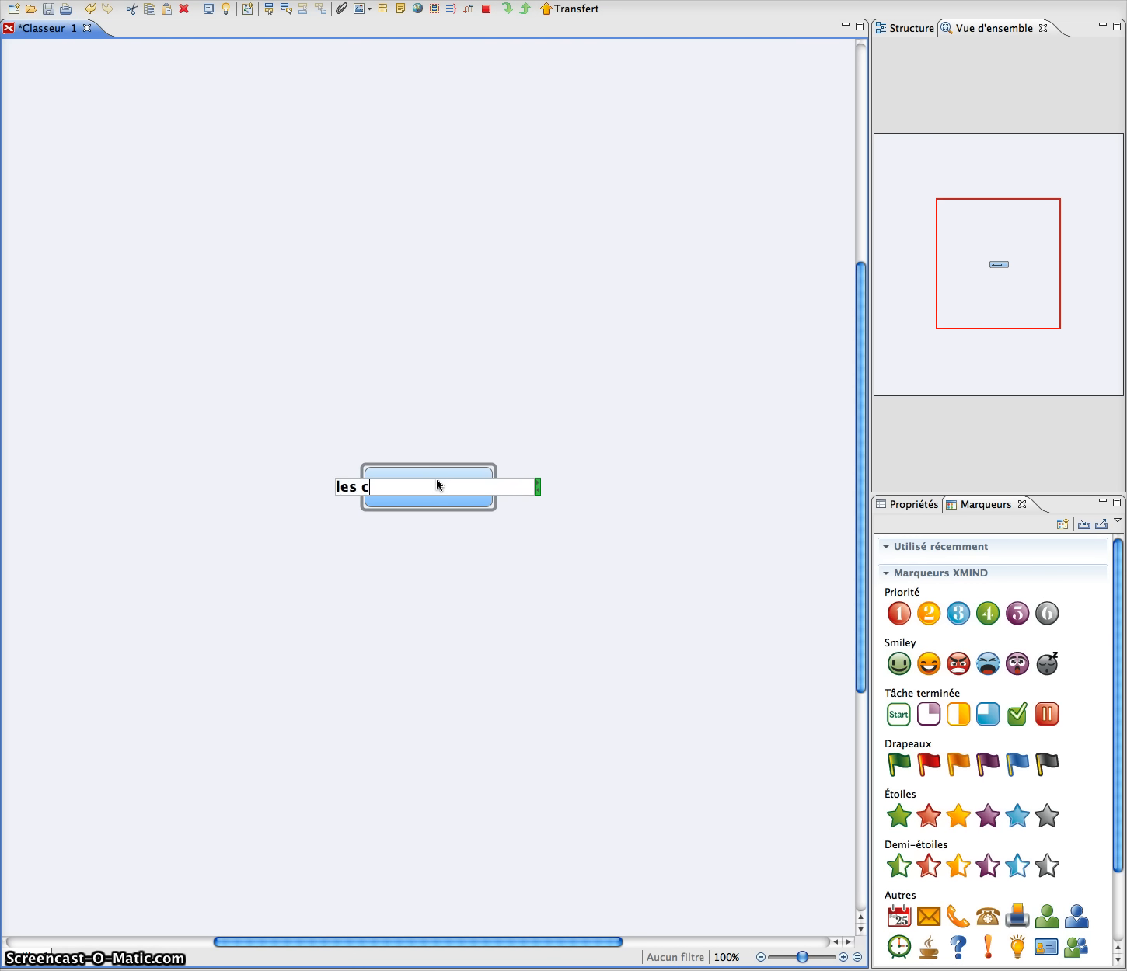
text(ourses du jour)
click(484, 659)
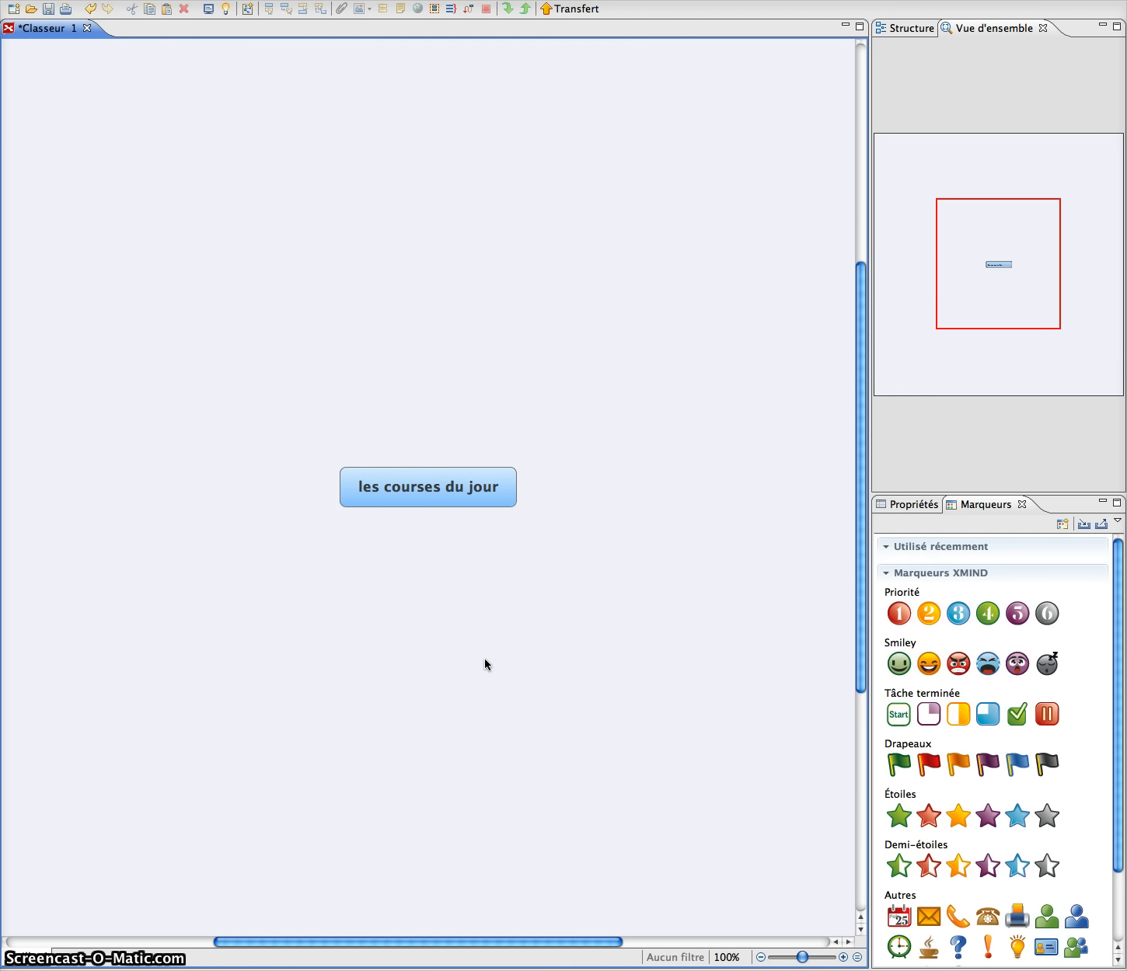
click(424, 669)
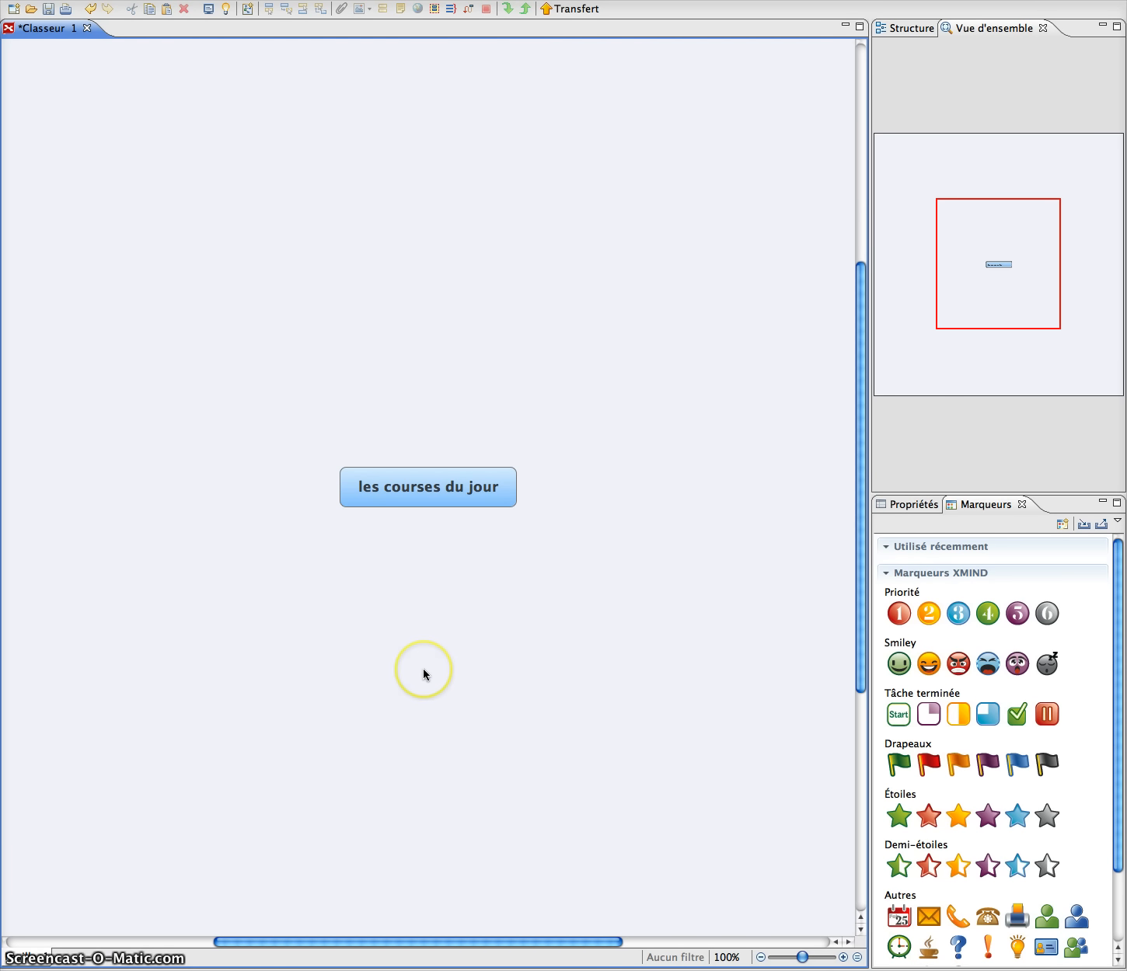
Step: Add a main topic named "boulangerie" to the central topic
right_click(446, 493)
mouse_move(467, 500)
click(698, 503)
text(boulangerie)
click(577, 583)
Step: Add a second main topic named "chez le boucher" to the central topic
right_click(446, 493)
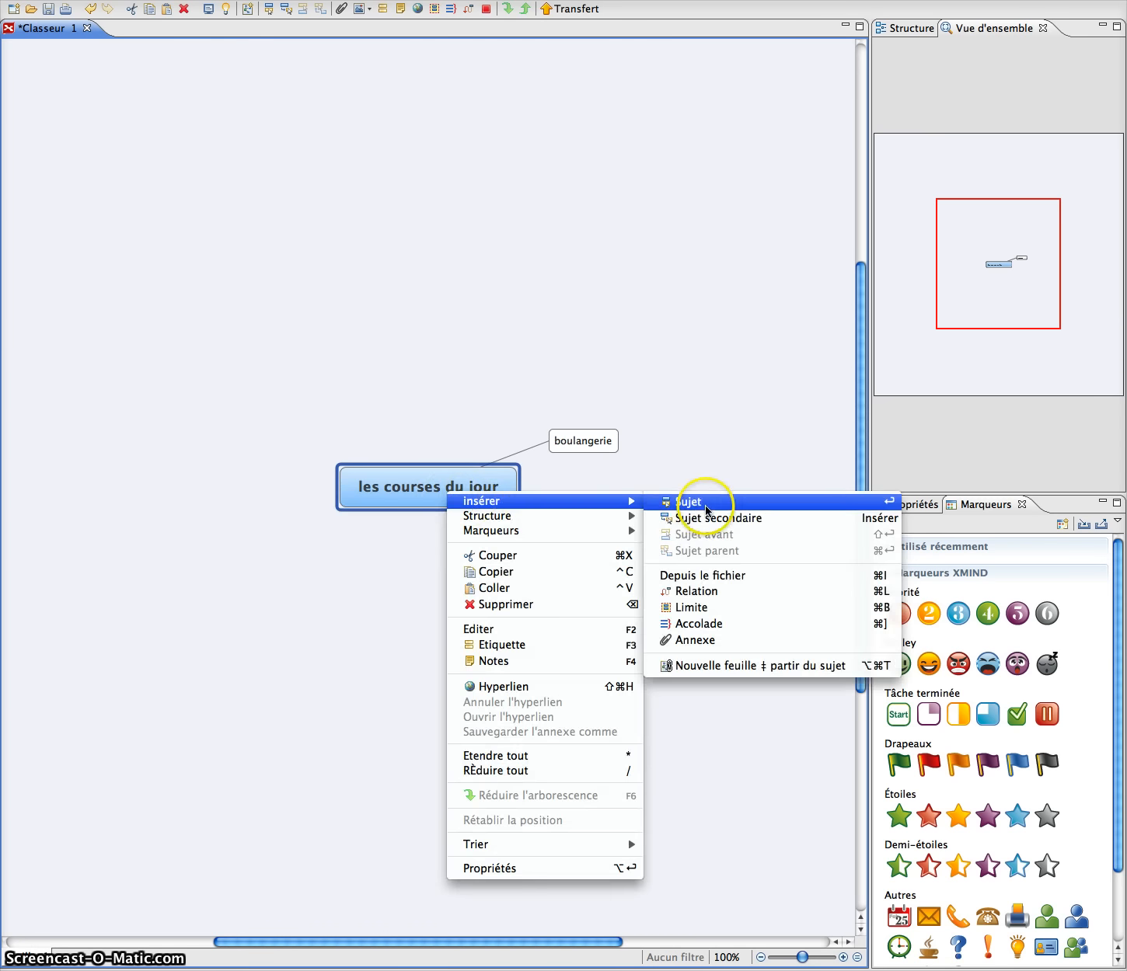
click(705, 509)
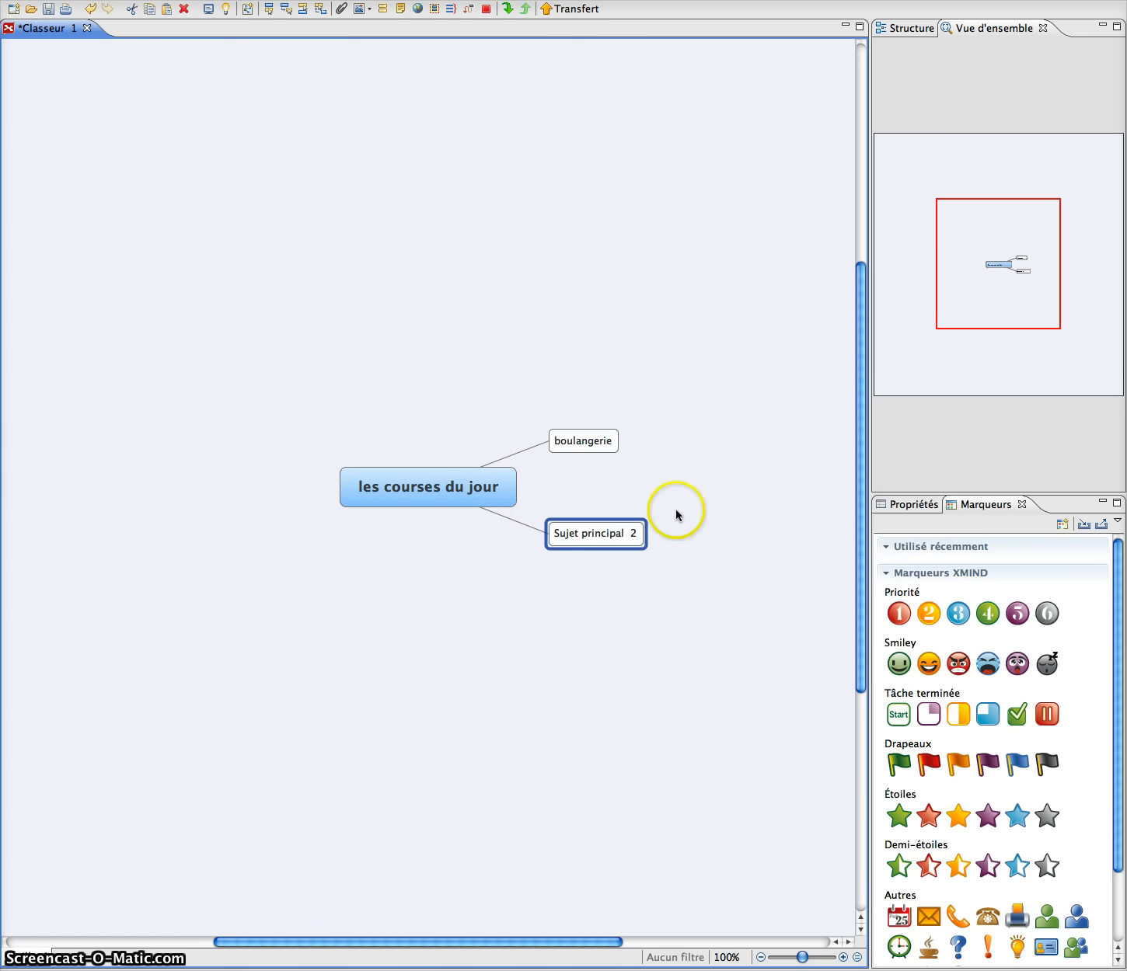
double_click(600, 534)
text(chez le boucher)
Step: Add a subtopic named "baguette" under the "boulangerie" topic
right_click(600, 436)
mouse_move(624, 442)
click(866, 447)
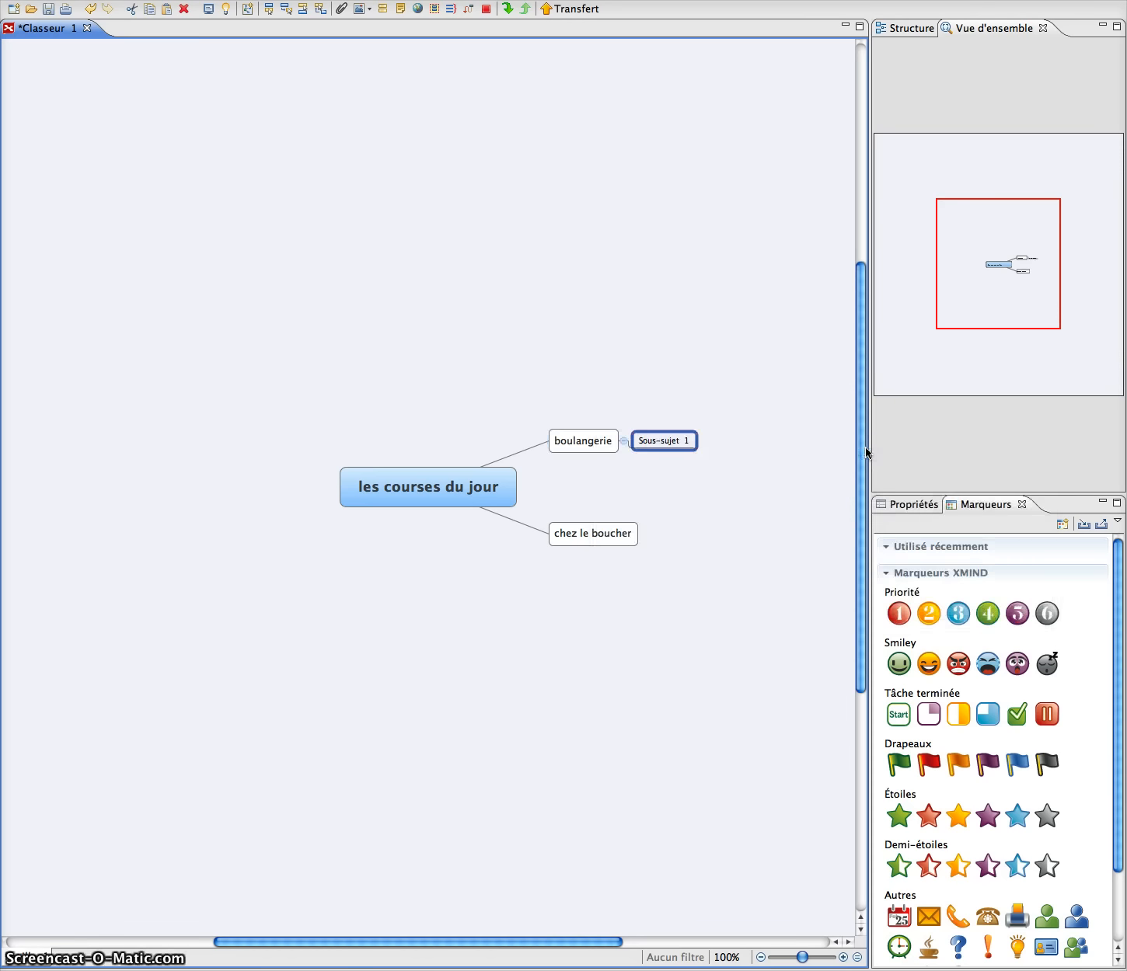
scroll(756, 445, left, 2)
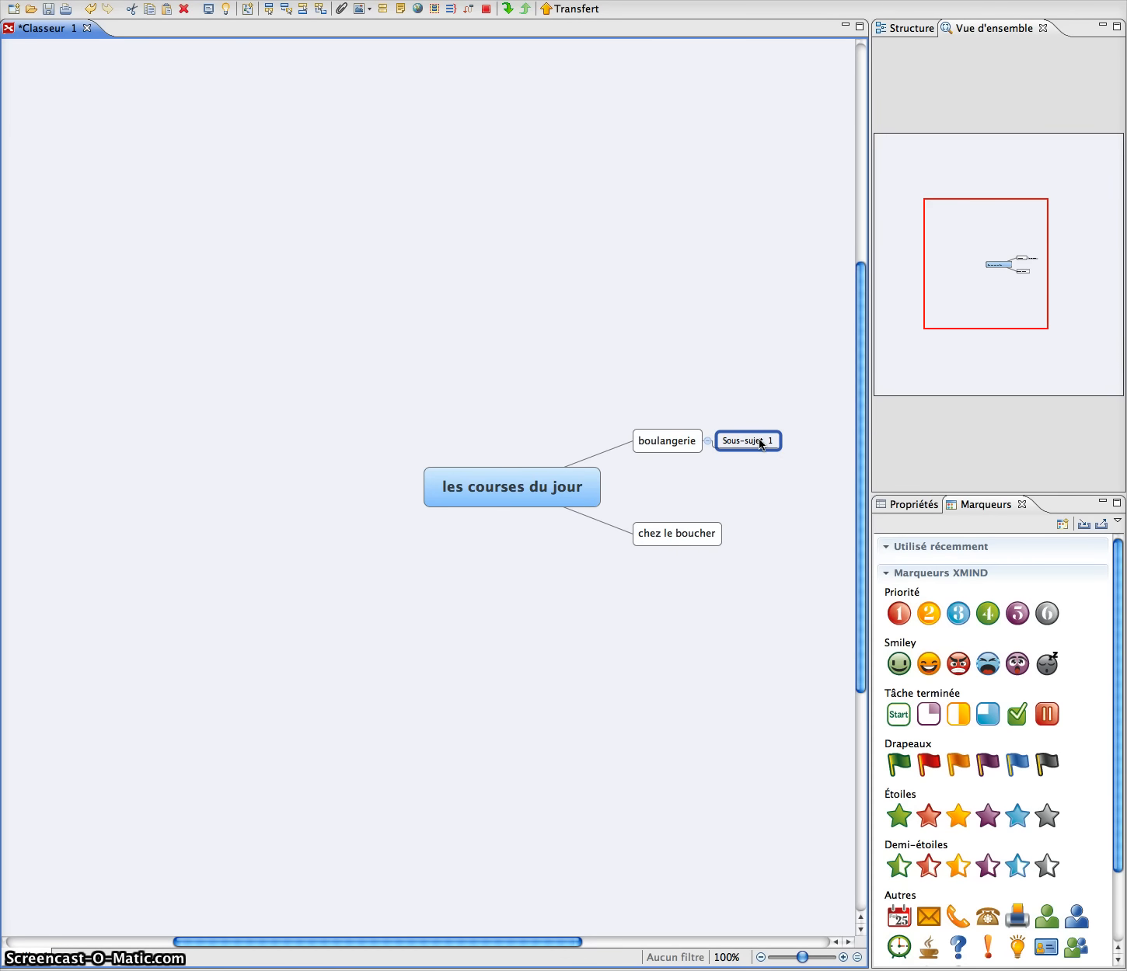
text(baguett)
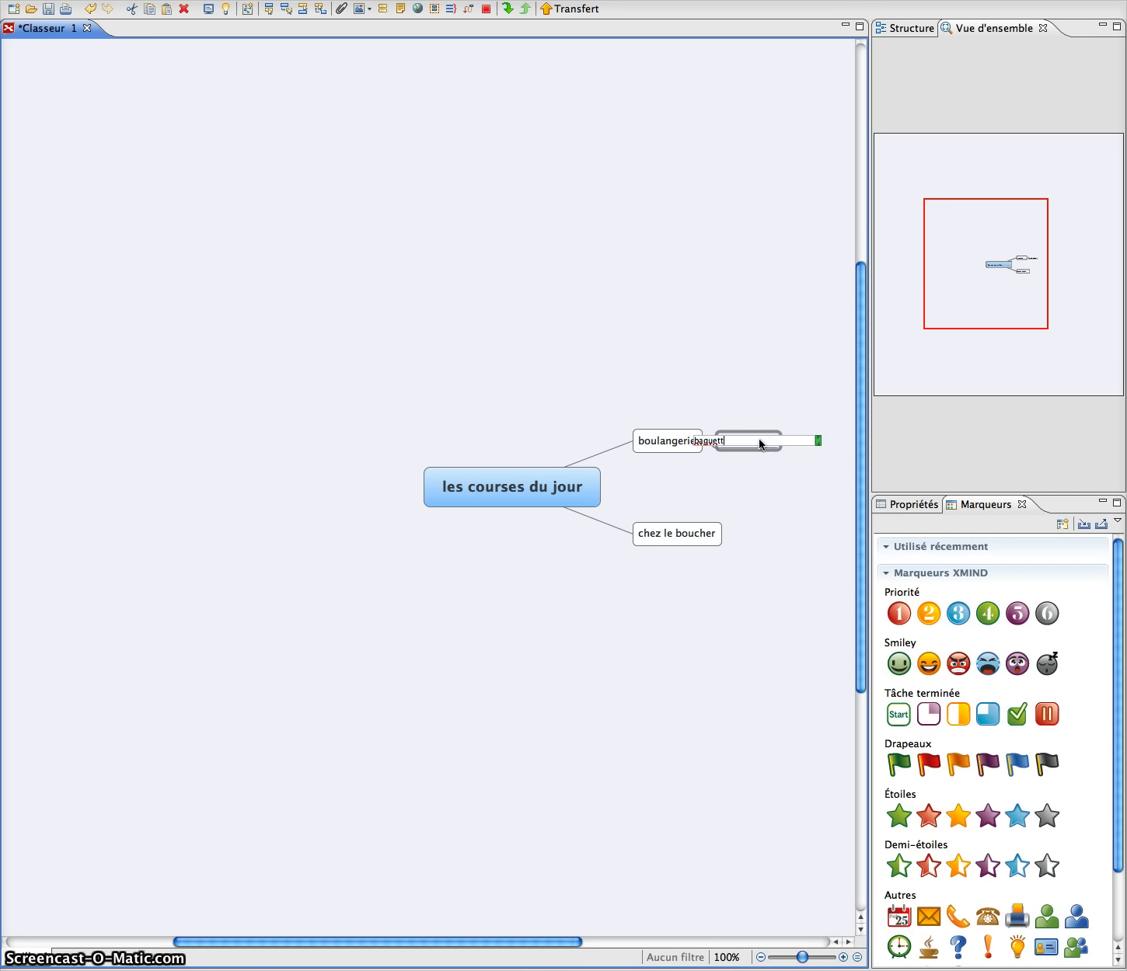
text(e)
click(712, 646)
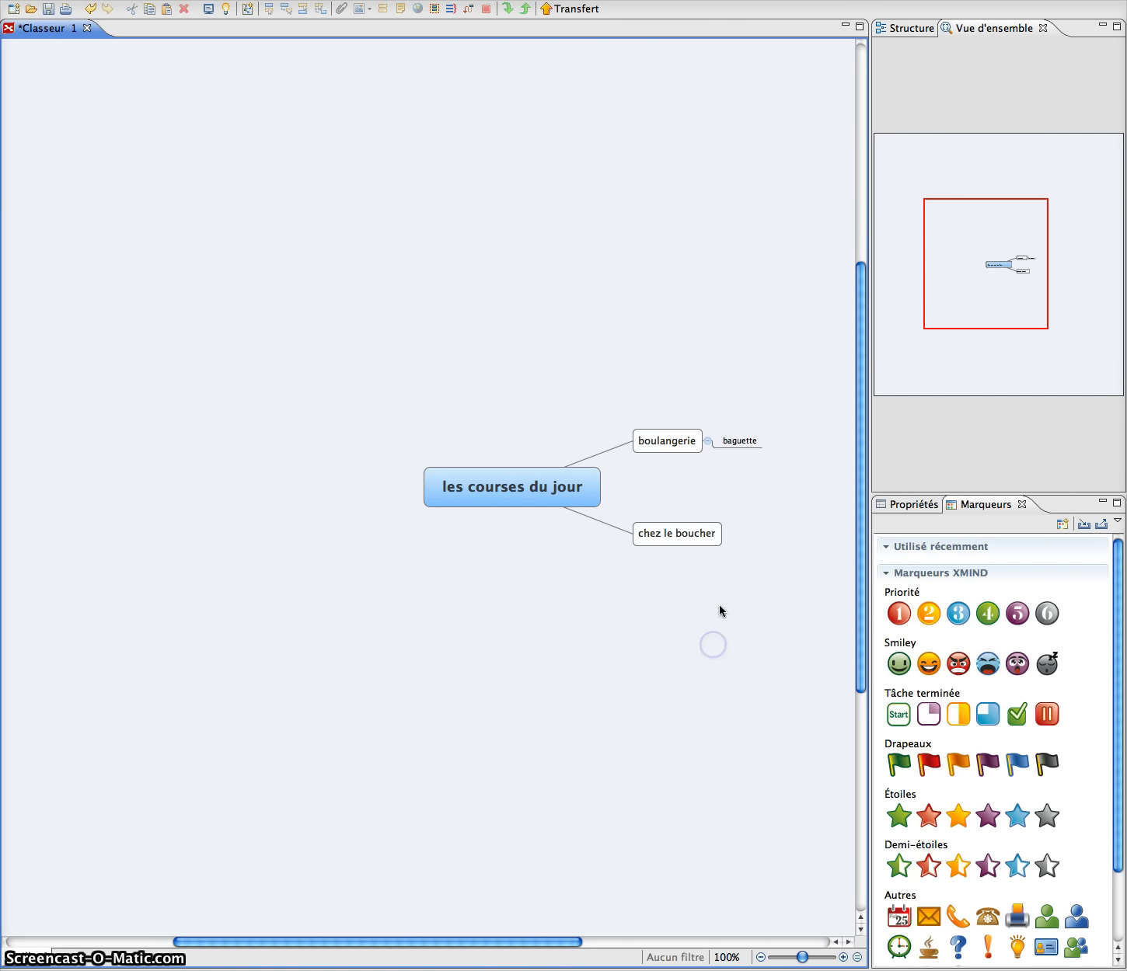
Step: Add another subtopic named "croissant" under "boulangerie", above "baguette"
click(675, 442)
key(Return)
text(croissant)
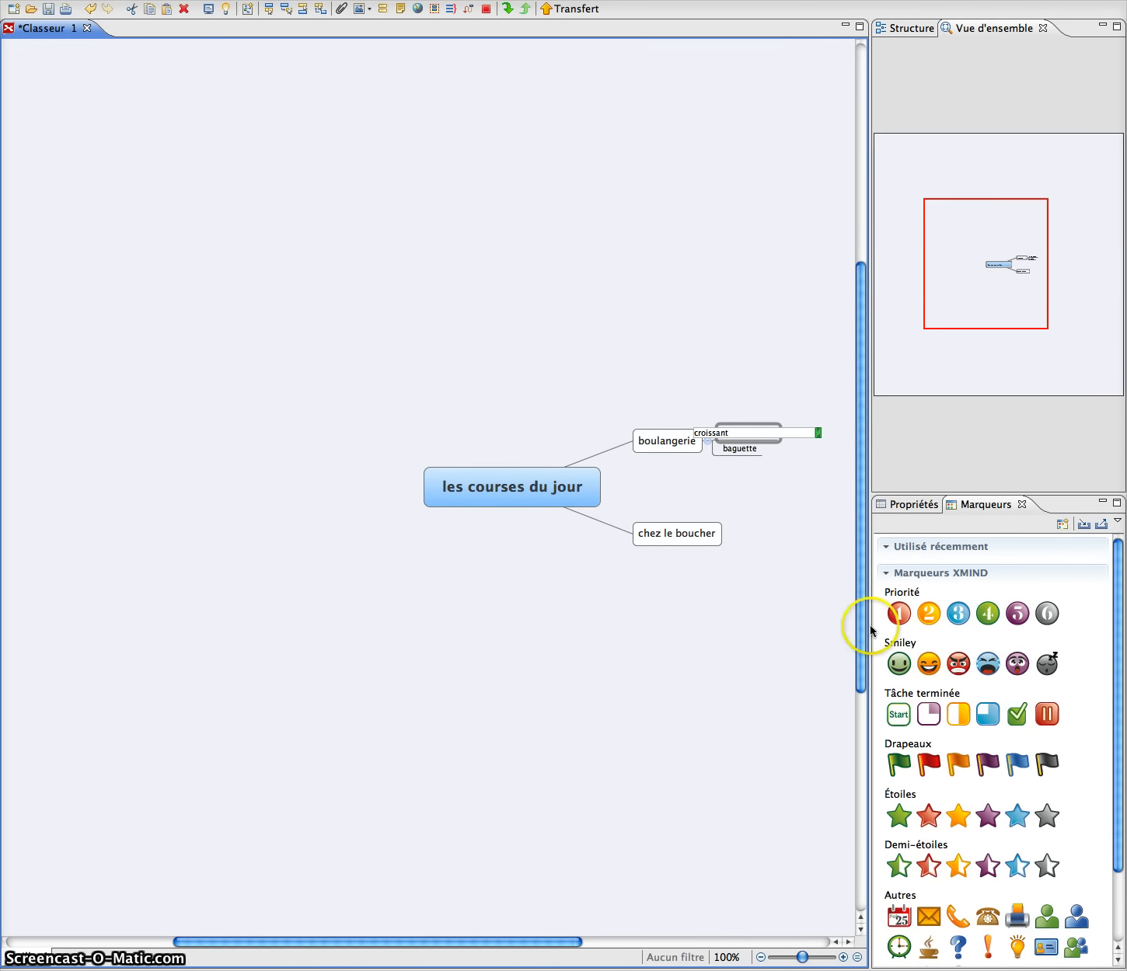
click(711, 644)
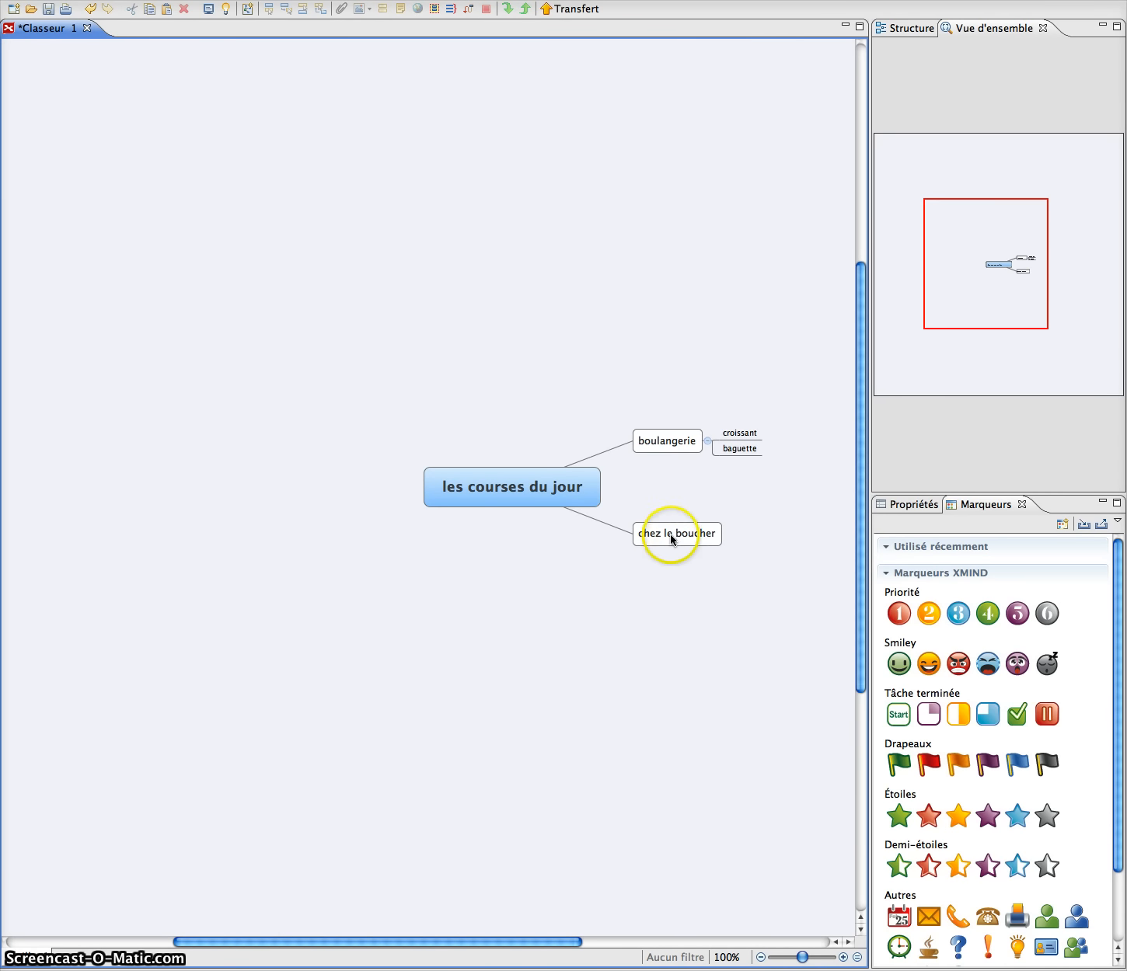
right_click(648, 533)
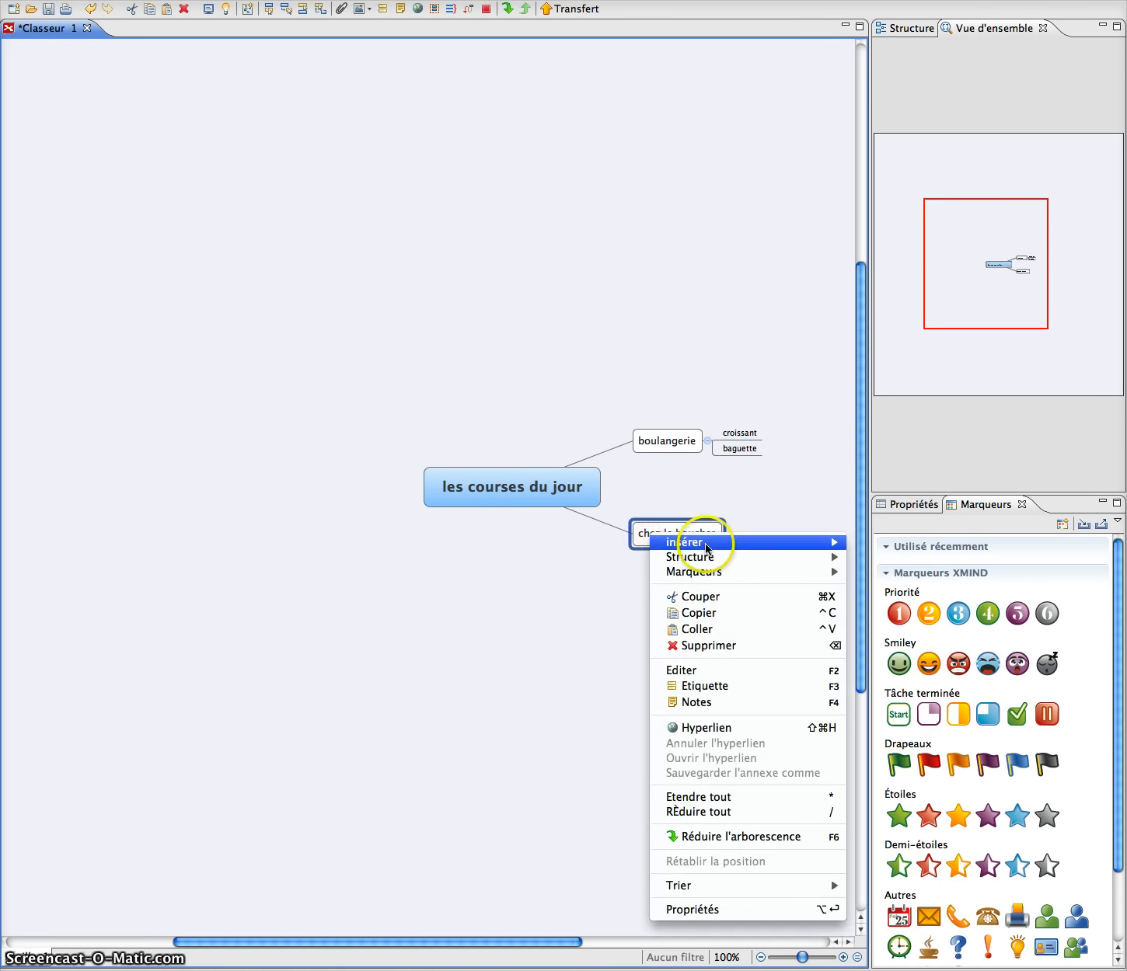
mouse_move(704, 542)
click(925, 544)
click(334, 534)
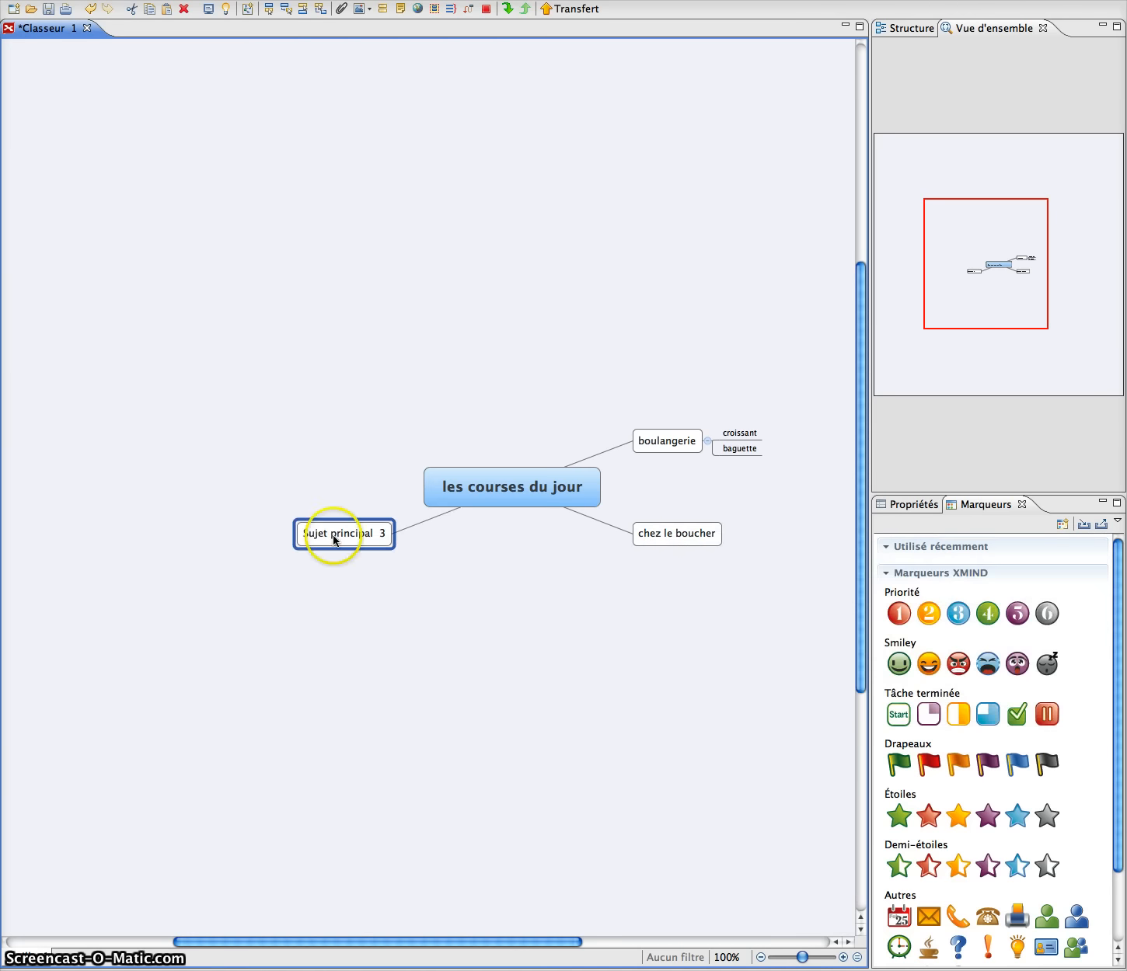
right_click(324, 535)
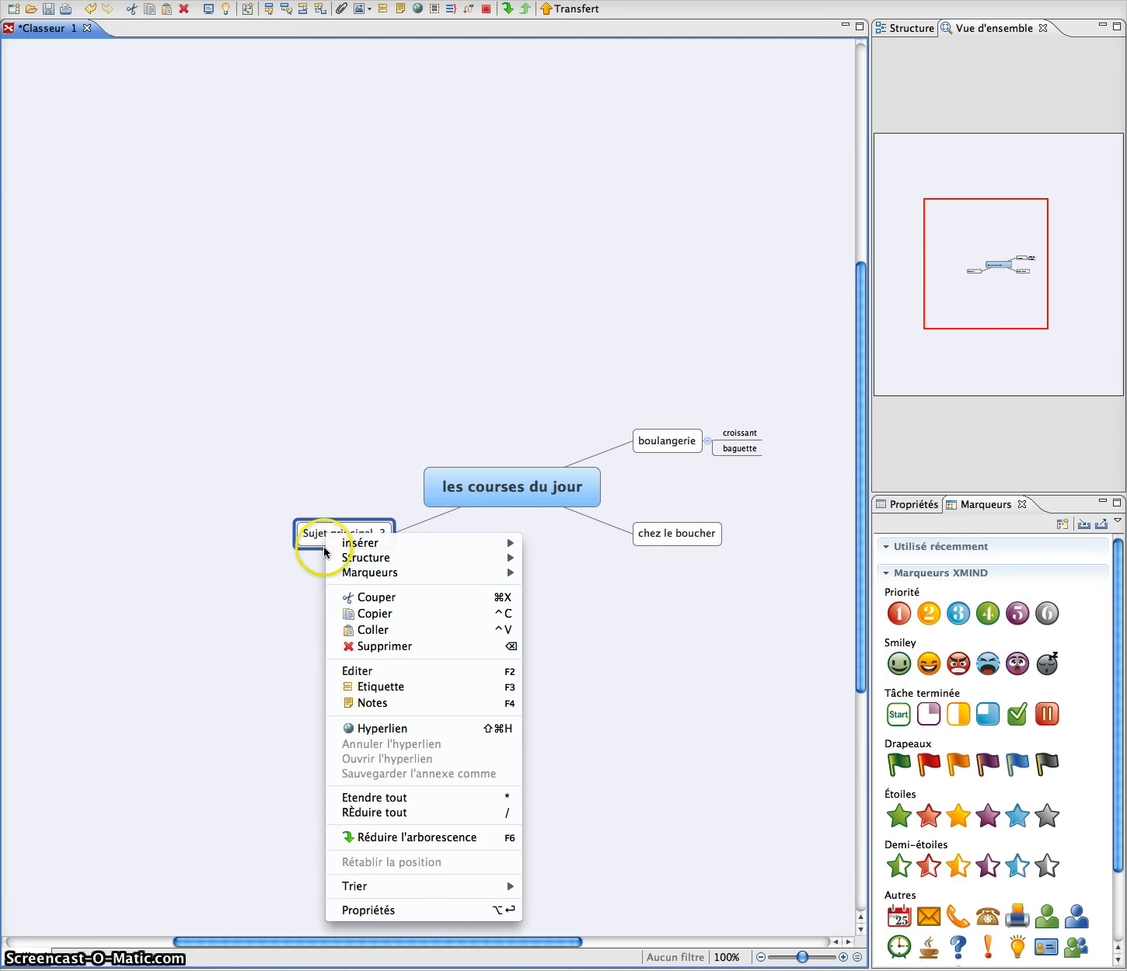
click(366, 646)
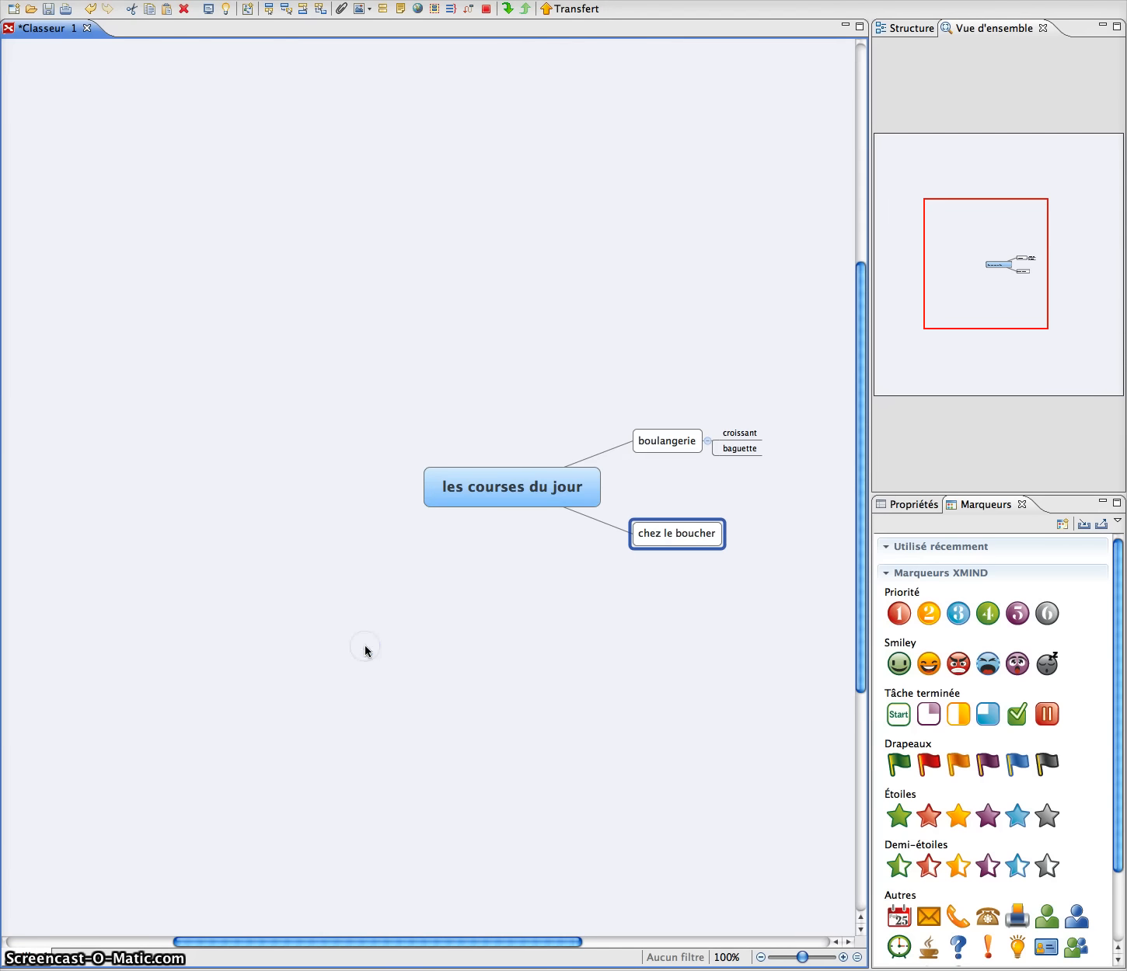
Step: Add a subtopic named "jambon" under the "chez le boucher" topic
right_click(693, 544)
mouse_move(731, 547)
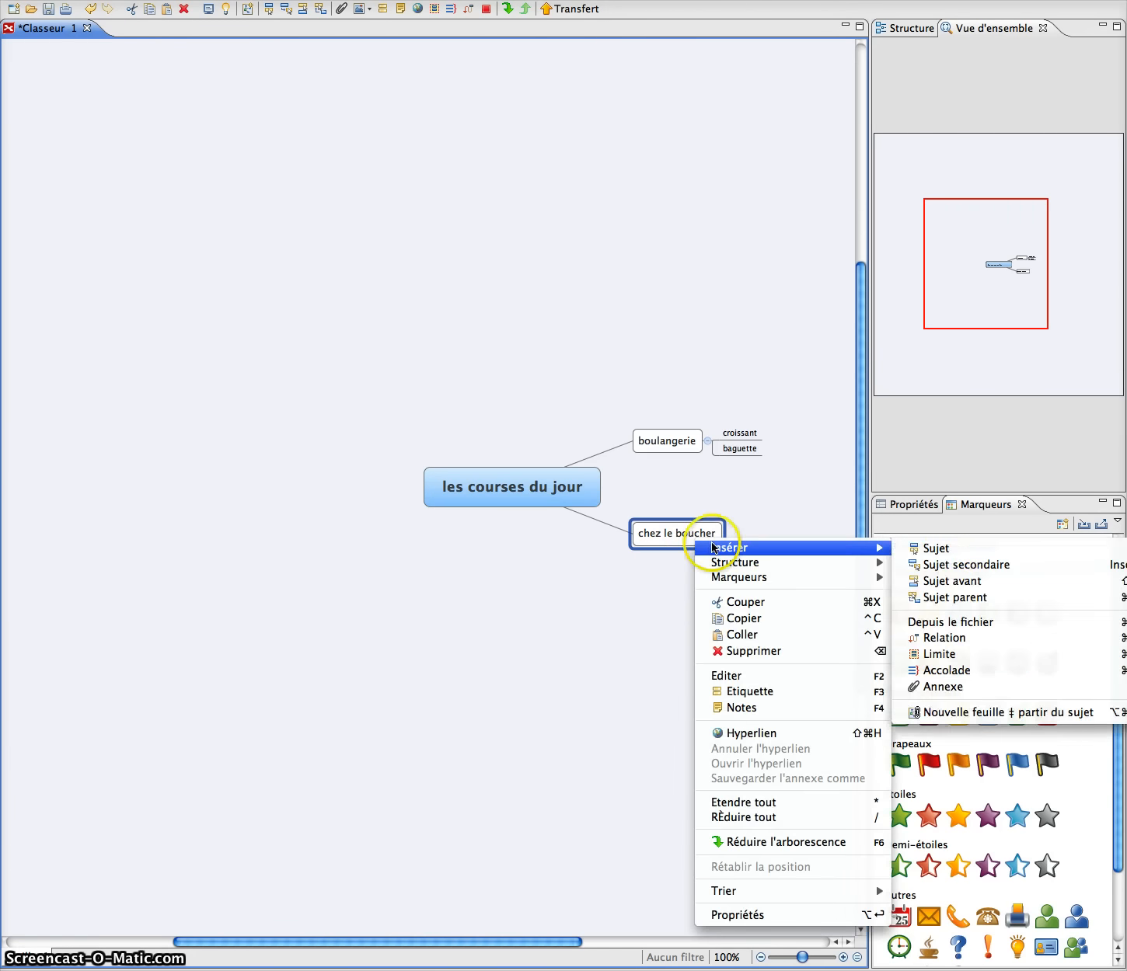
click(955, 564)
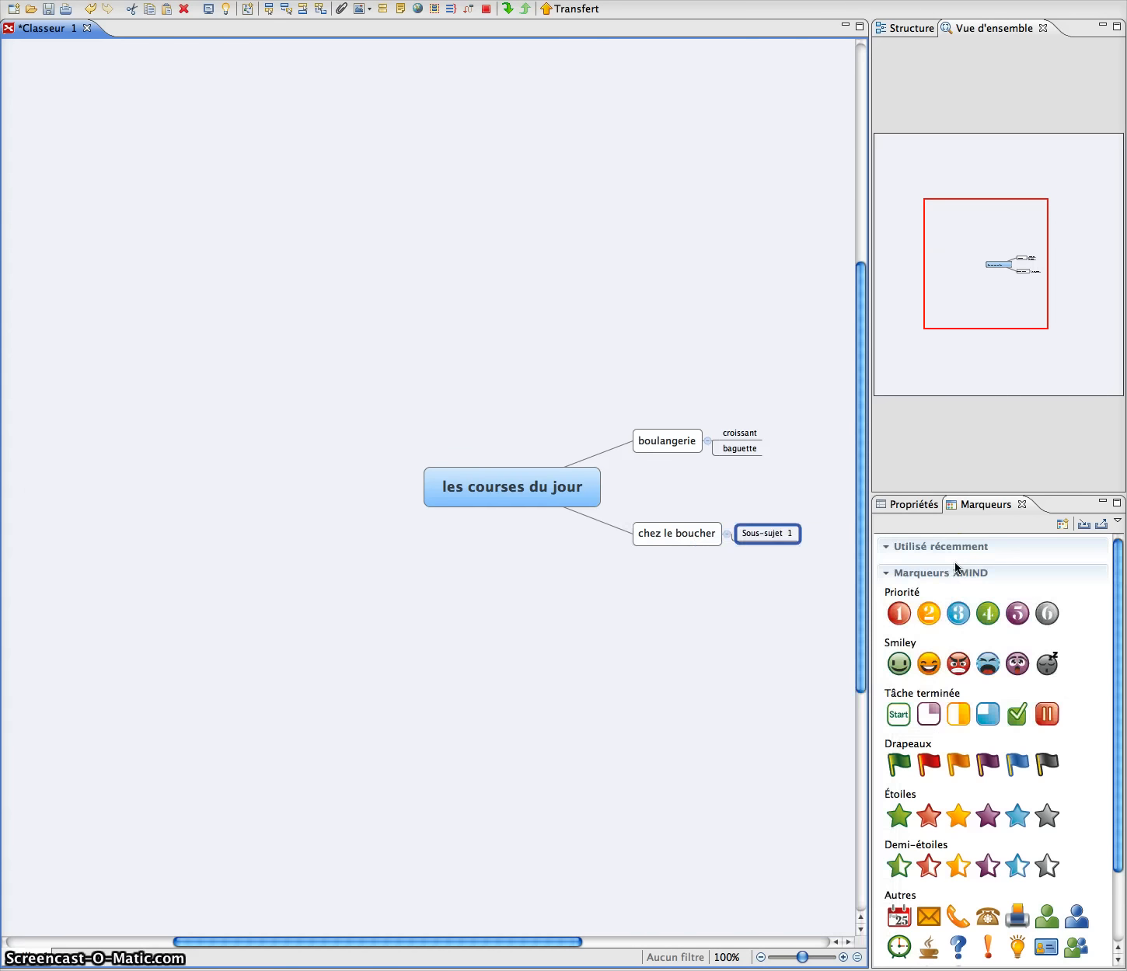
text(jambon)
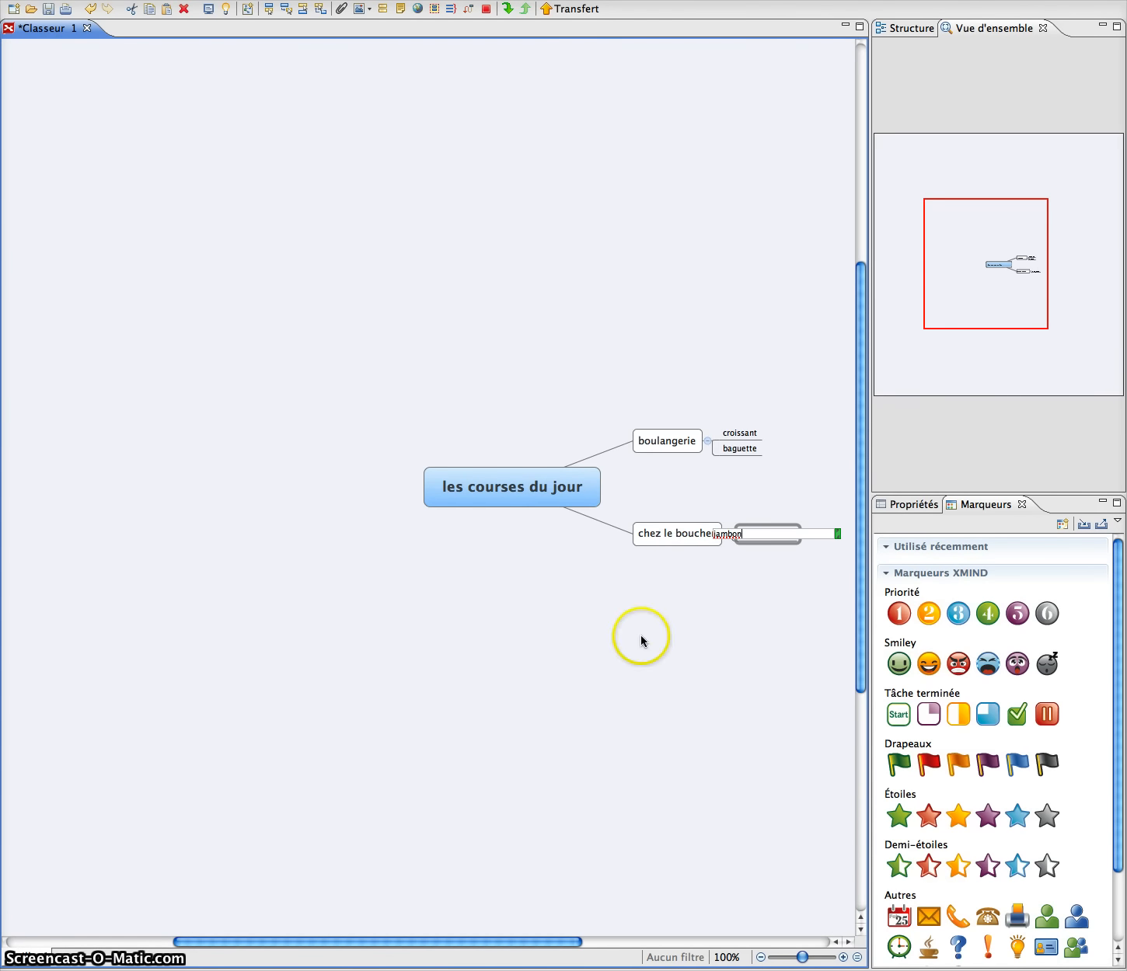
click(640, 635)
Step: Create a relationship arrow from the "jambon" subtopic to the "baguette" subtopic
scroll(589, 631, right, 5)
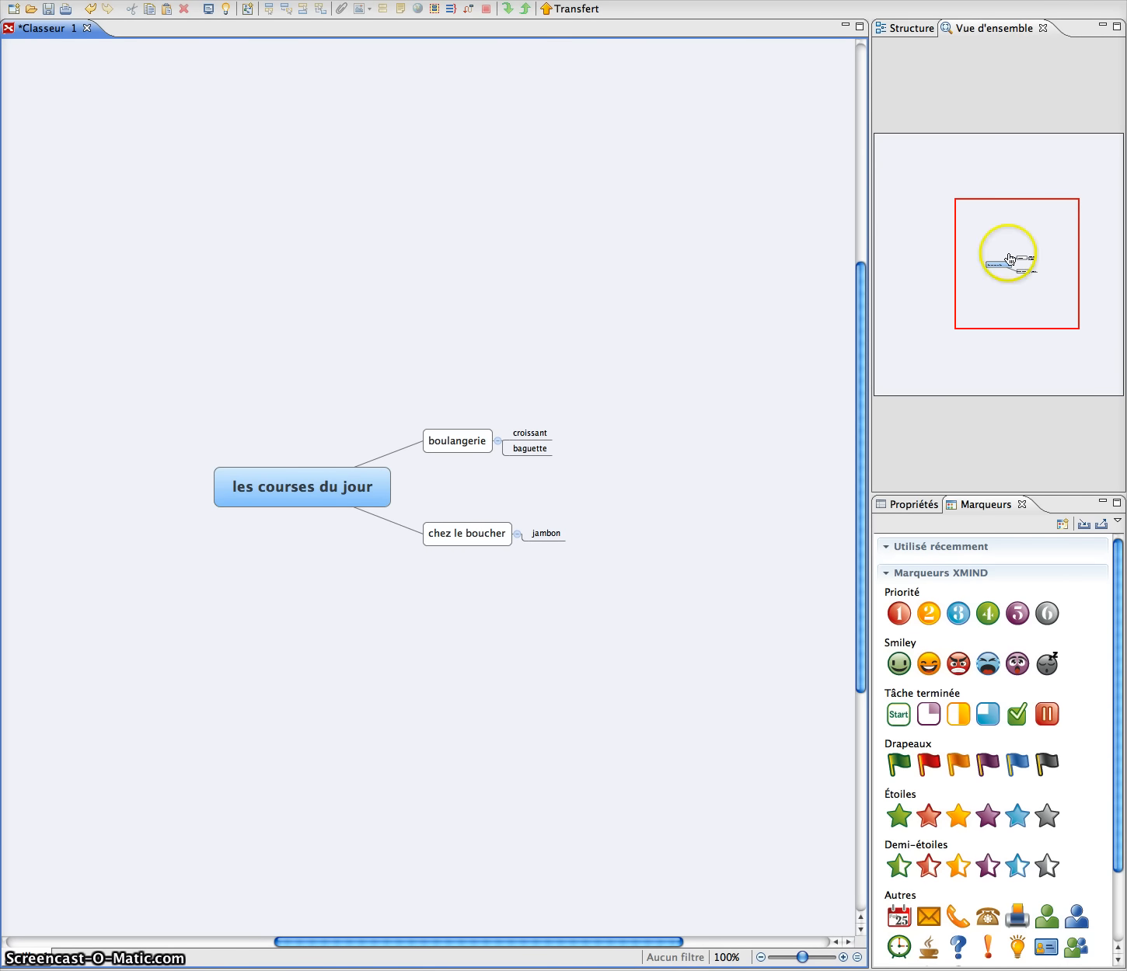
mouse_move(1010, 289)
mouse_down()
mouse_move(965, 284)
mouse_move(951, 252)
mouse_move(1034, 246)
mouse_move(1033, 288)
mouse_move(977, 294)
mouse_move(978, 306)
mouse_move(1006, 296)
mouse_move(981, 292)
mouse_move(998, 280)
mouse_move(1010, 292)
mouse_up()
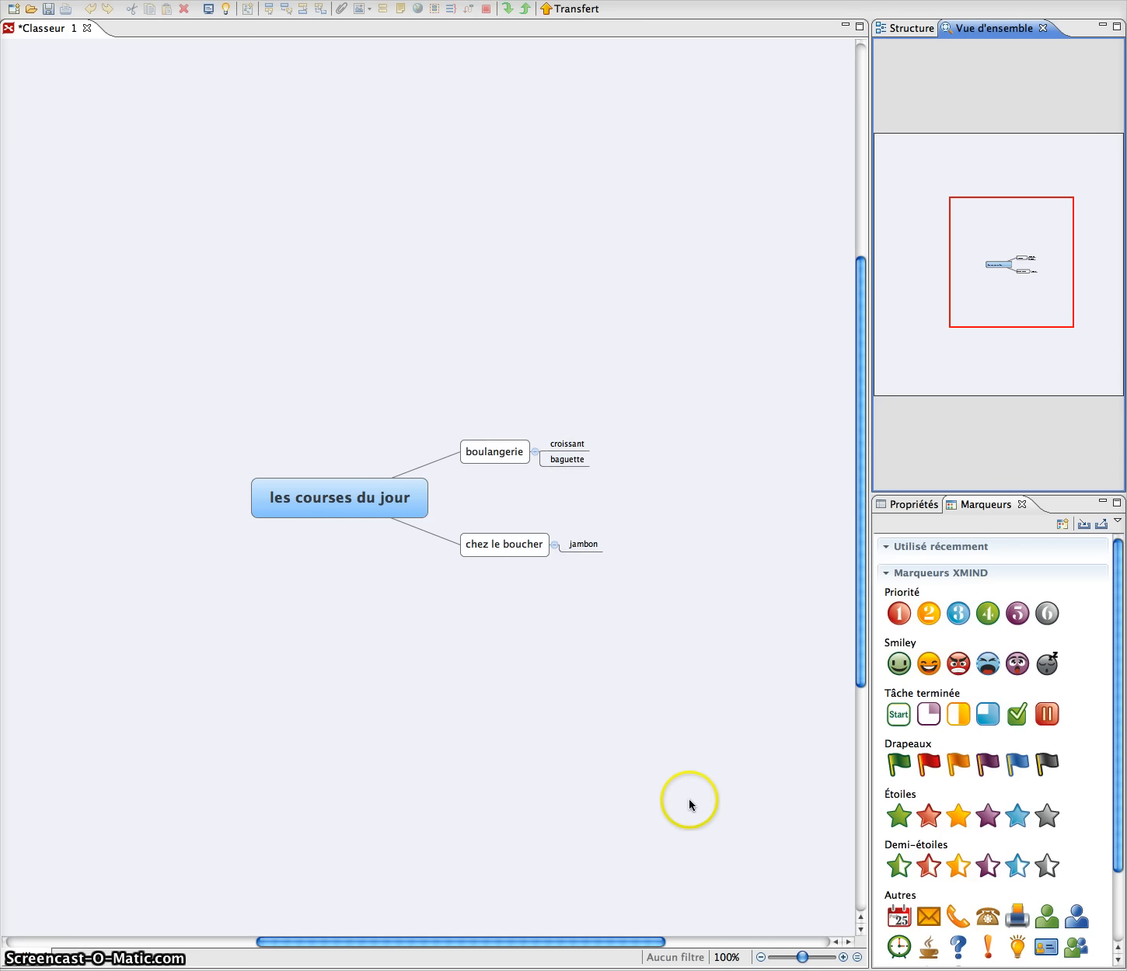
click(586, 545)
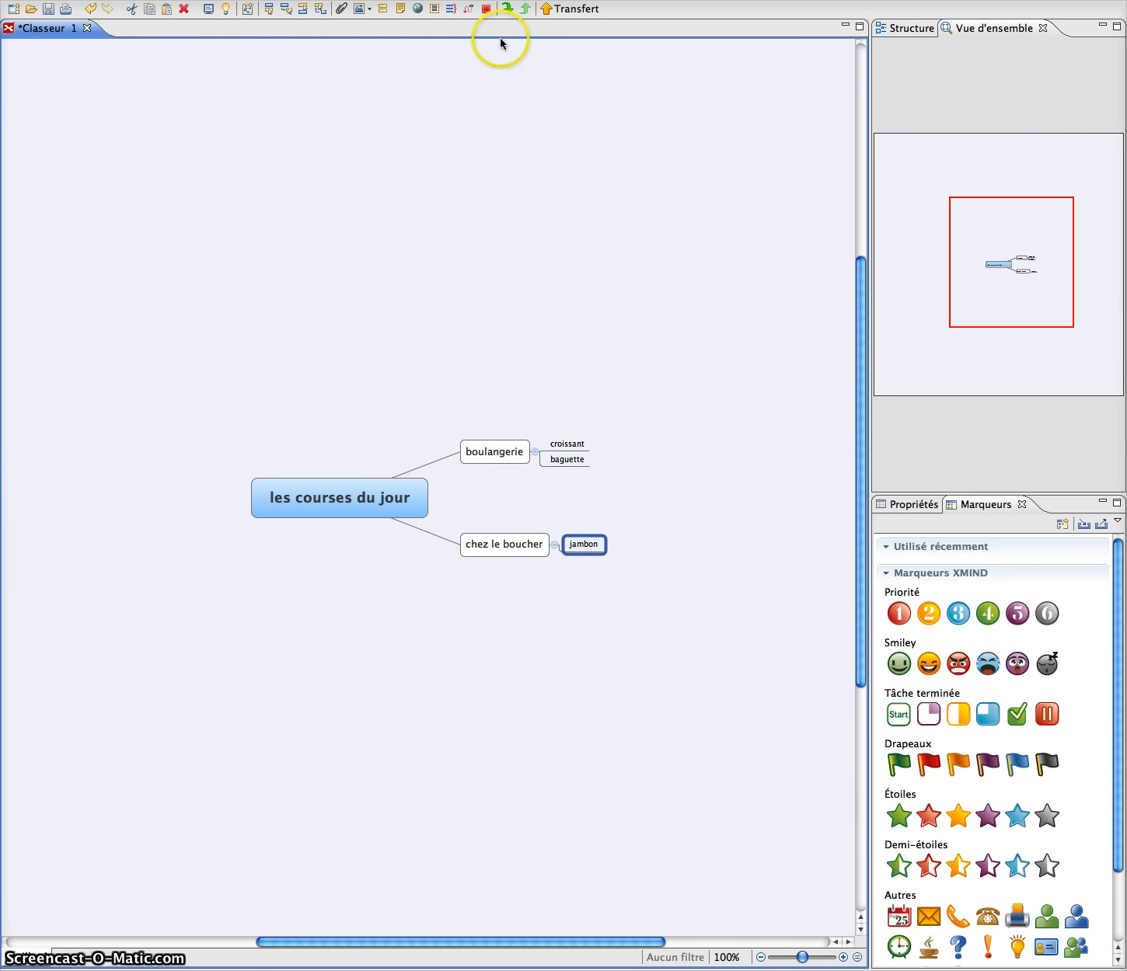
click(469, 8)
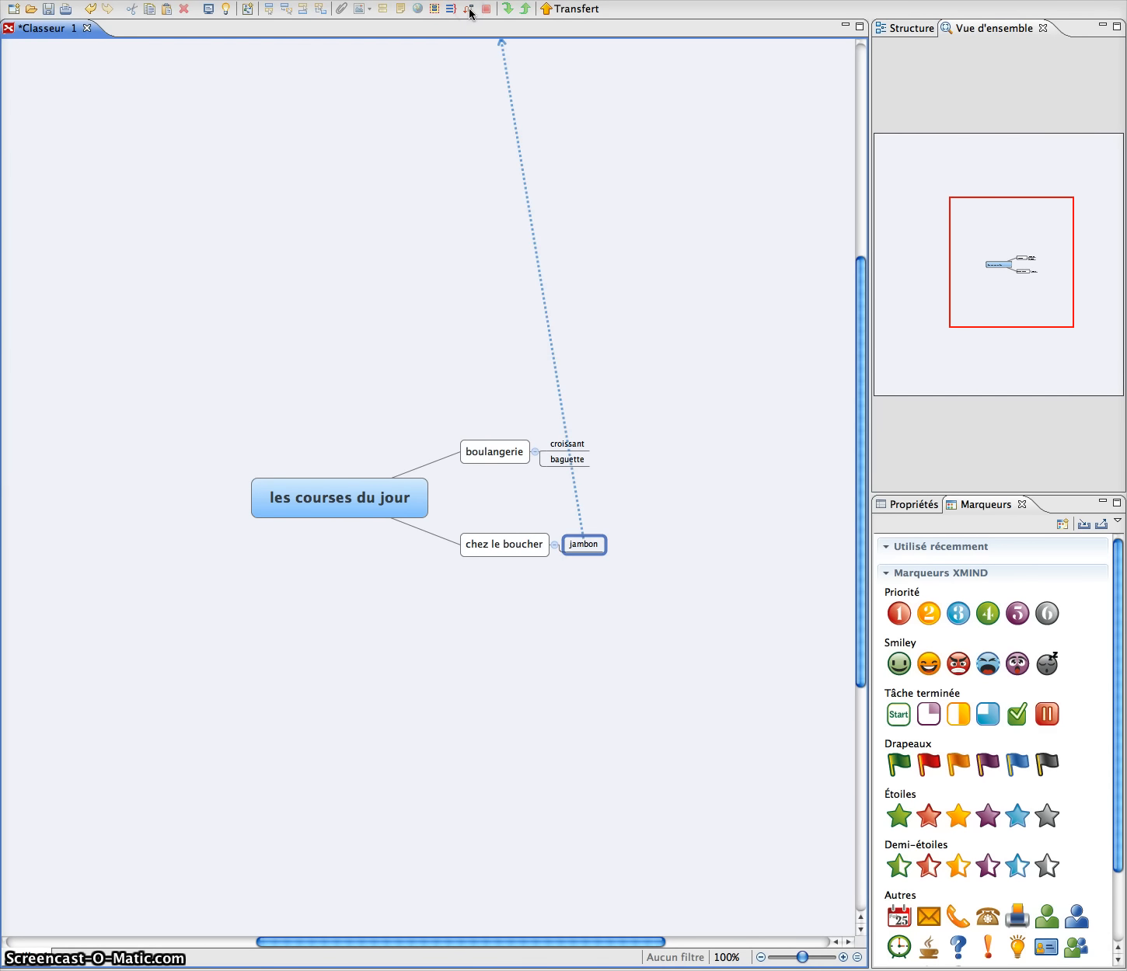
click(573, 461)
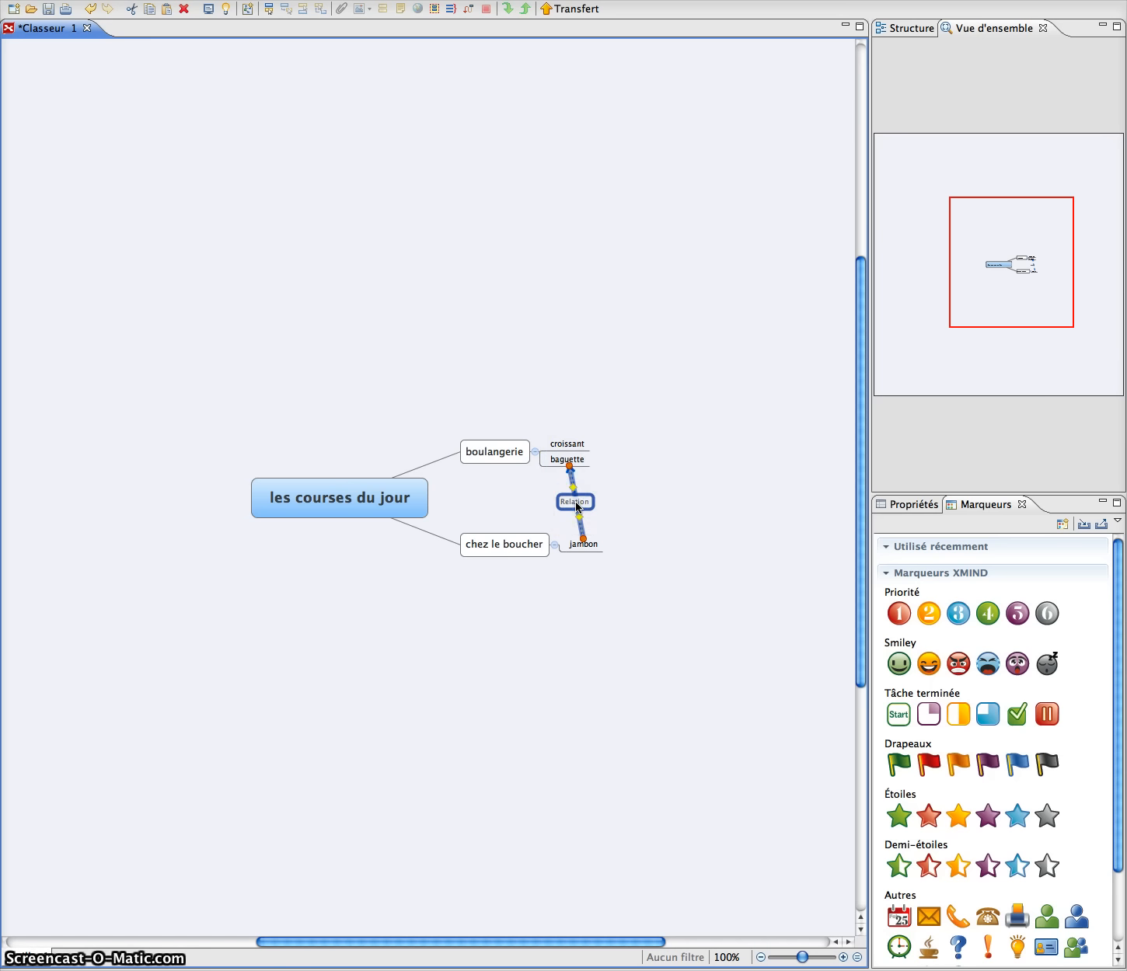
Step: Label the relationship between "jambon" and "baguette" as "pour sandwich"
text(pour san)
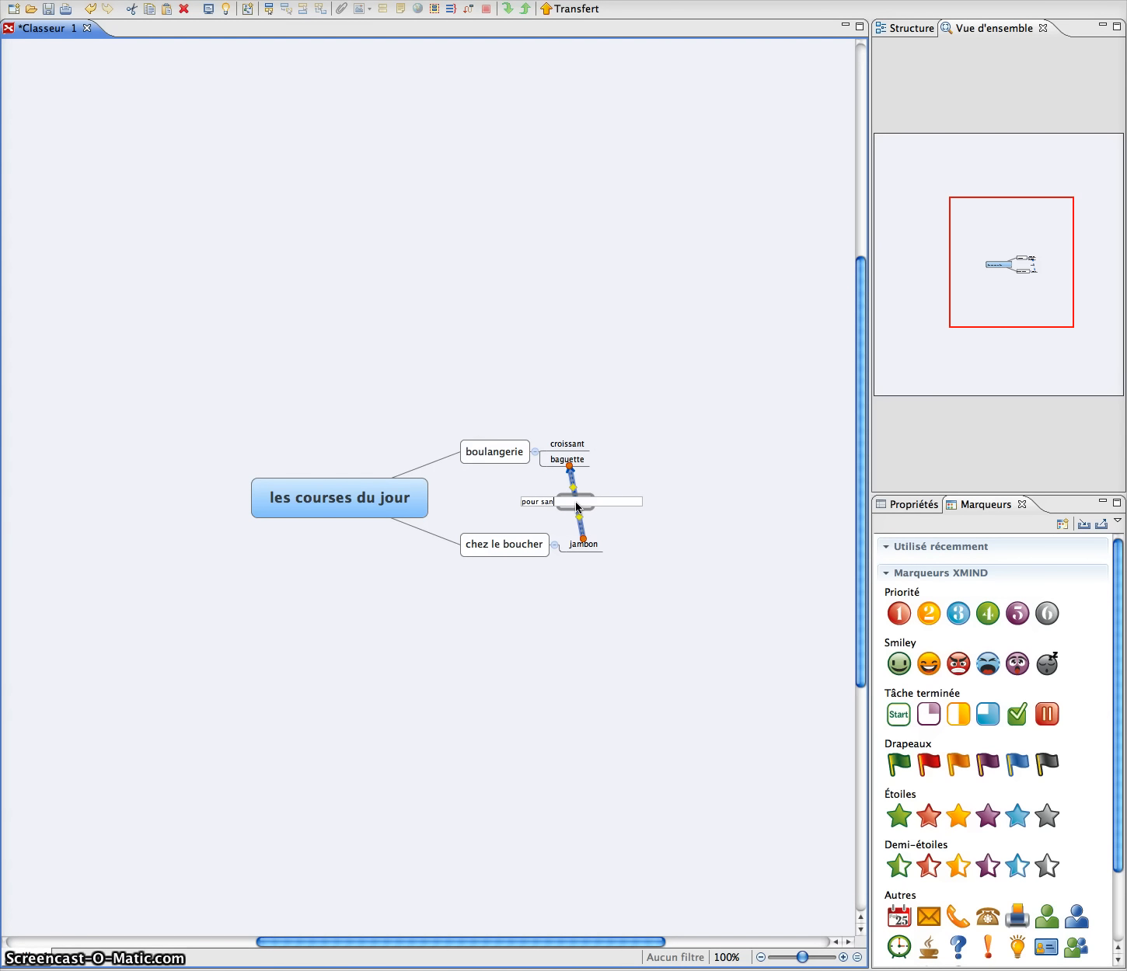
text(dwich)
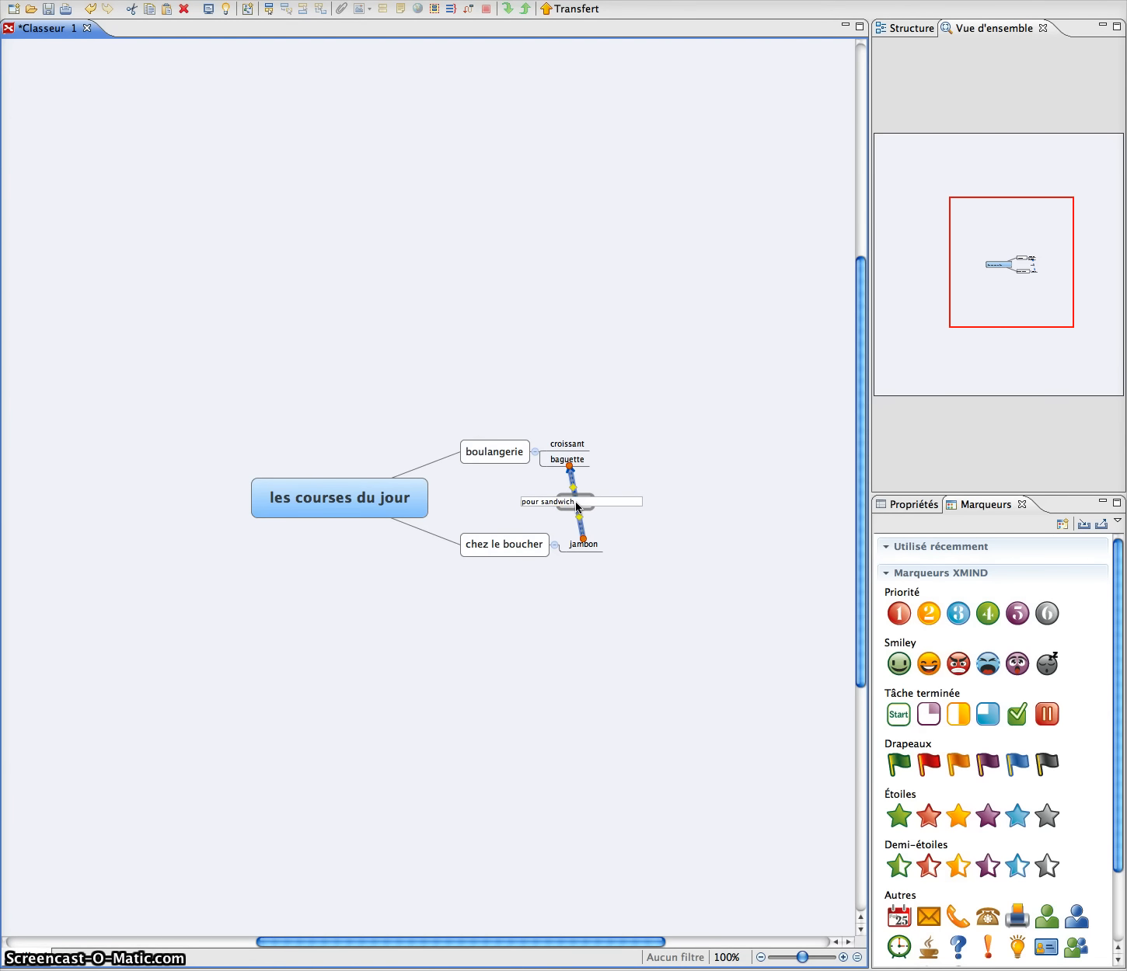
click(588, 560)
click(643, 716)
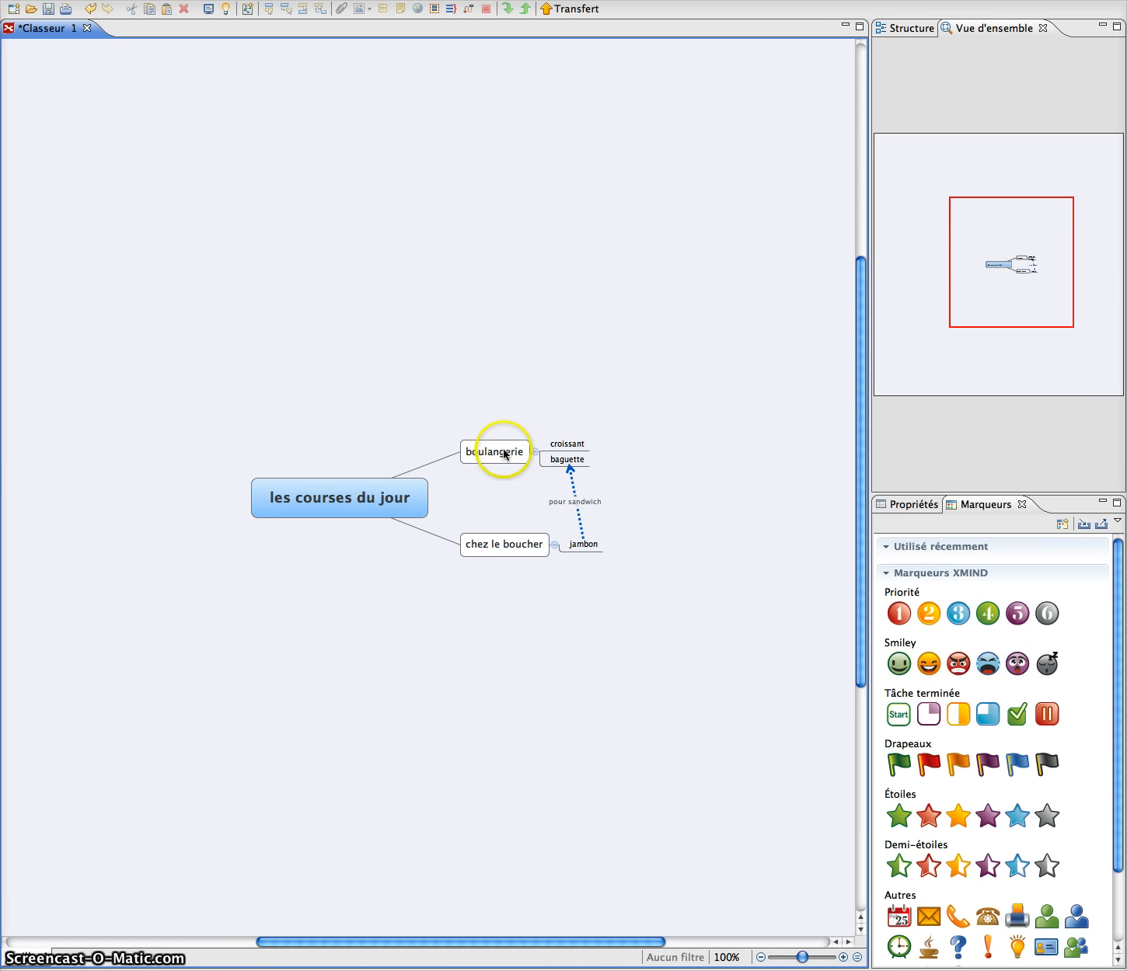
click(579, 515)
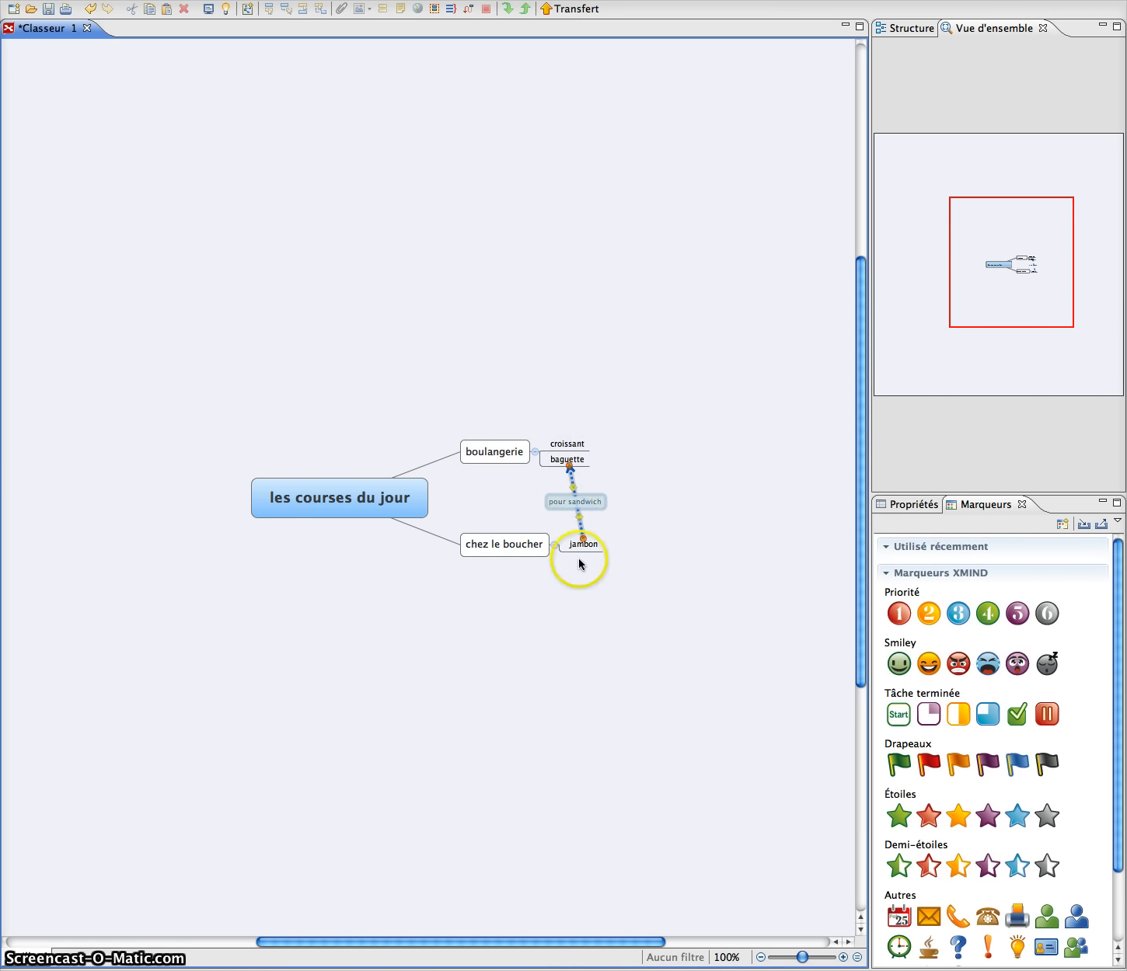
click(585, 596)
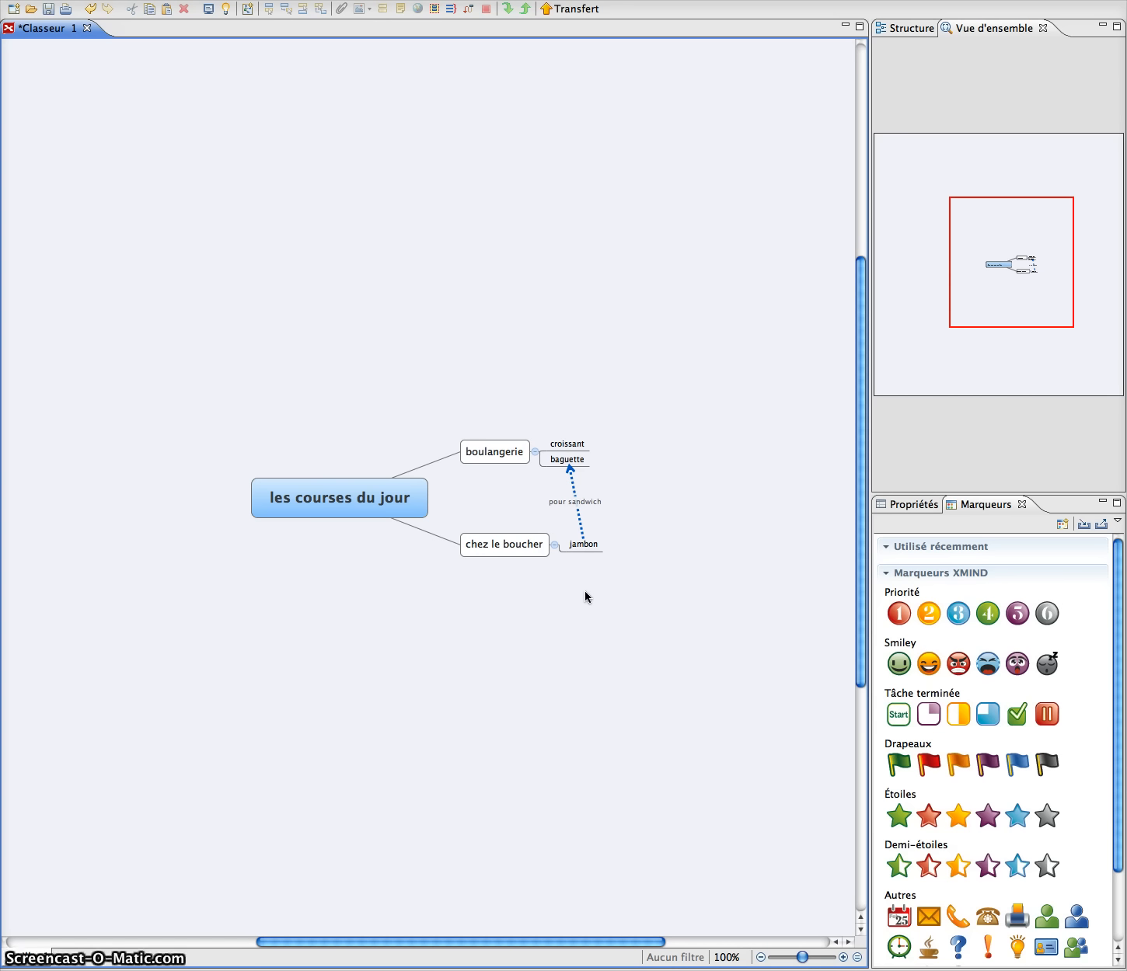
Step: Add the red angry smiley marker to the "chez le boucher" topic
click(534, 551)
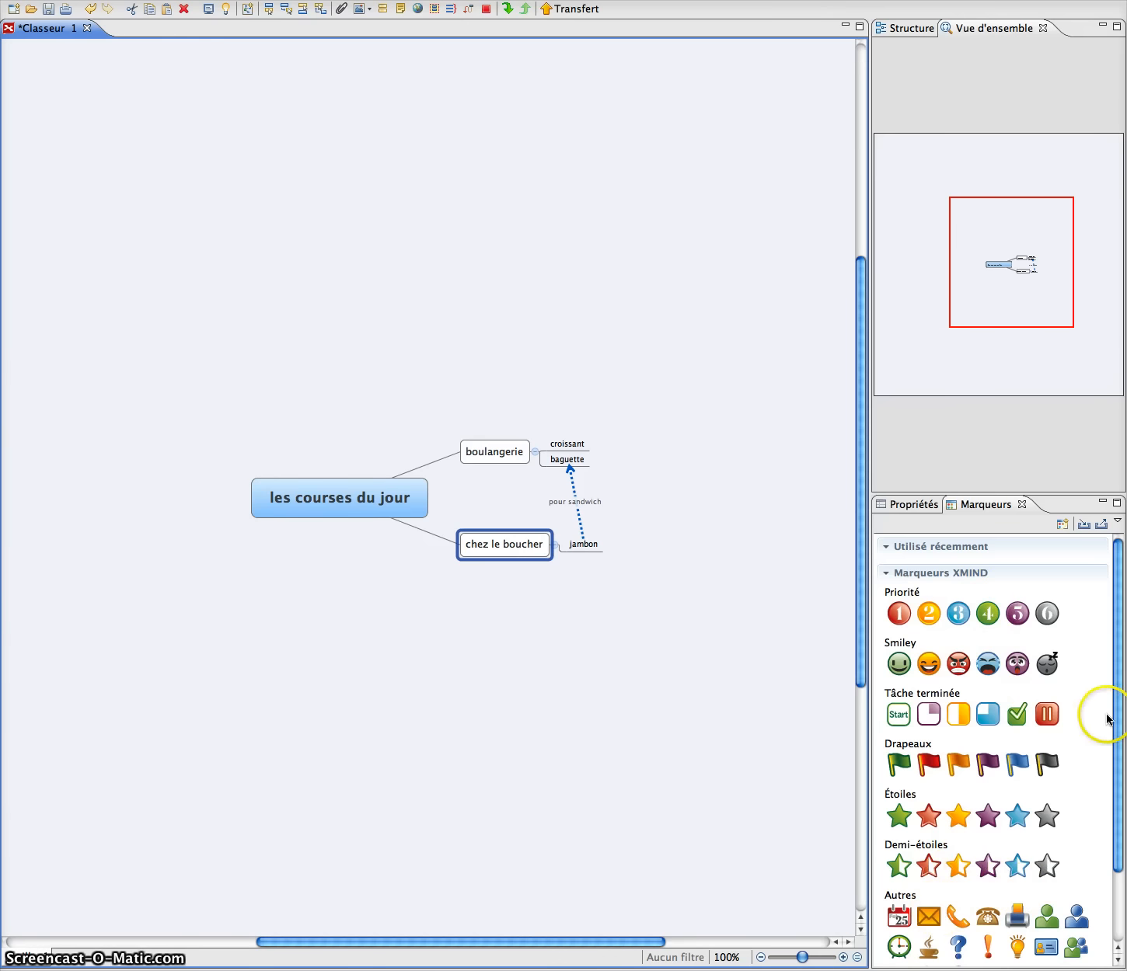
drag(1114, 704, 1113, 853)
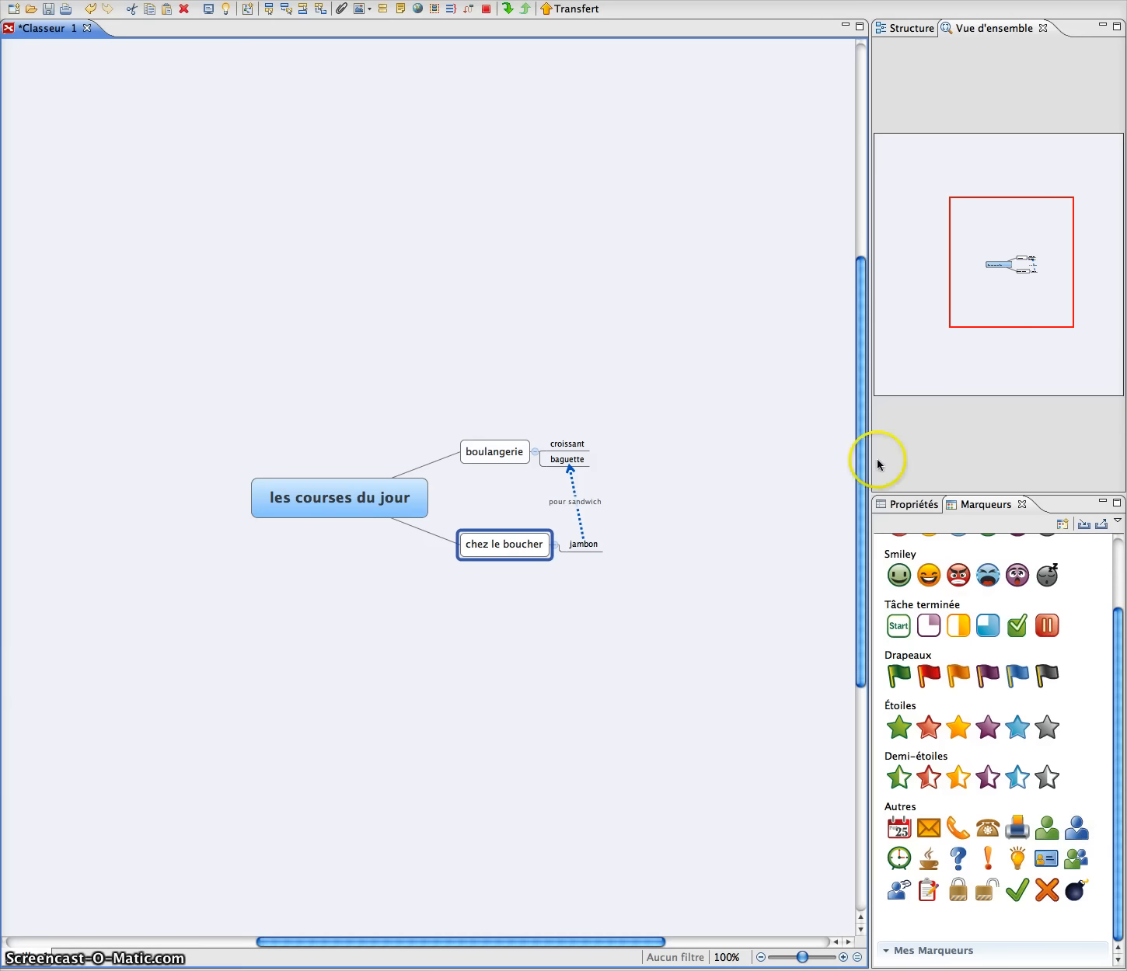
click(960, 577)
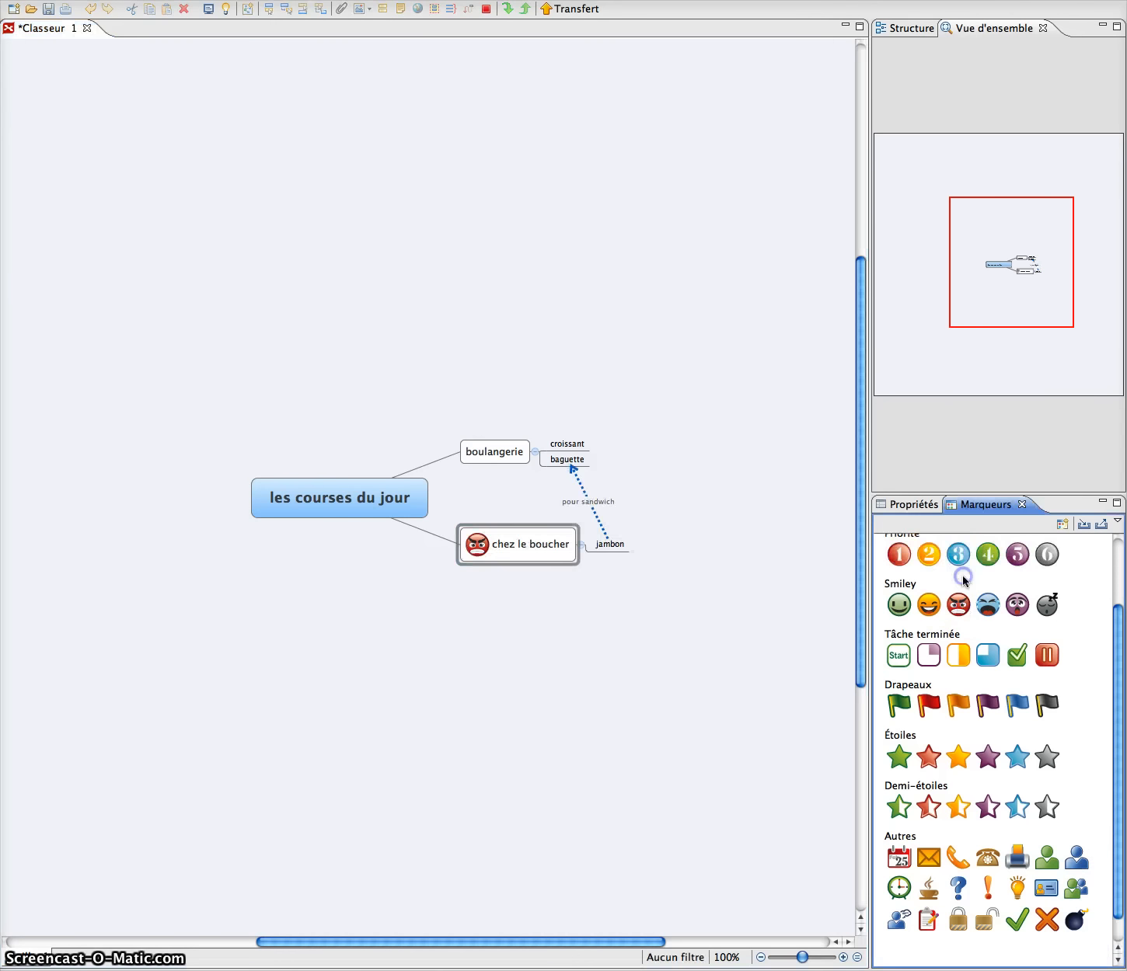
Step: Add the red flag marker to the "boulangerie" topic
click(511, 449)
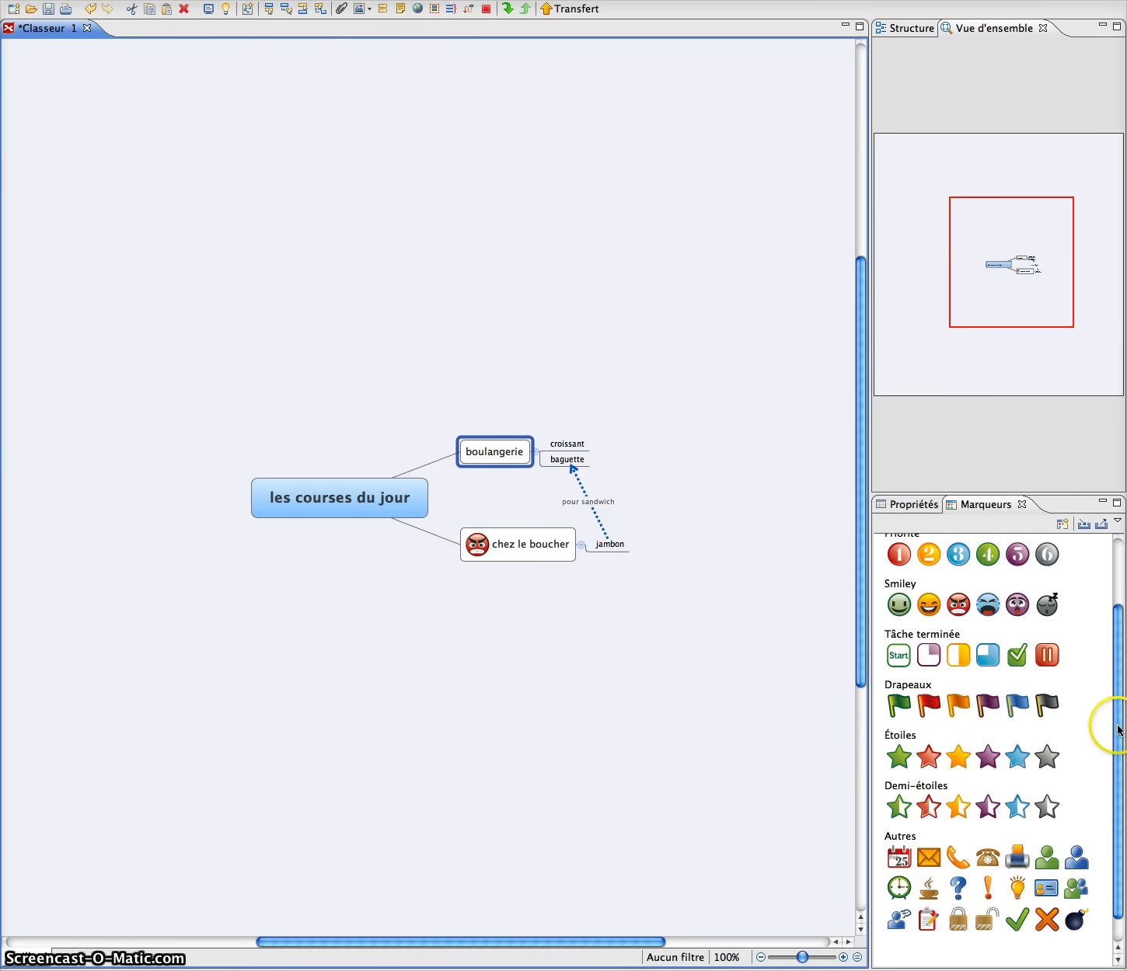
drag(1118, 731, 1119, 619)
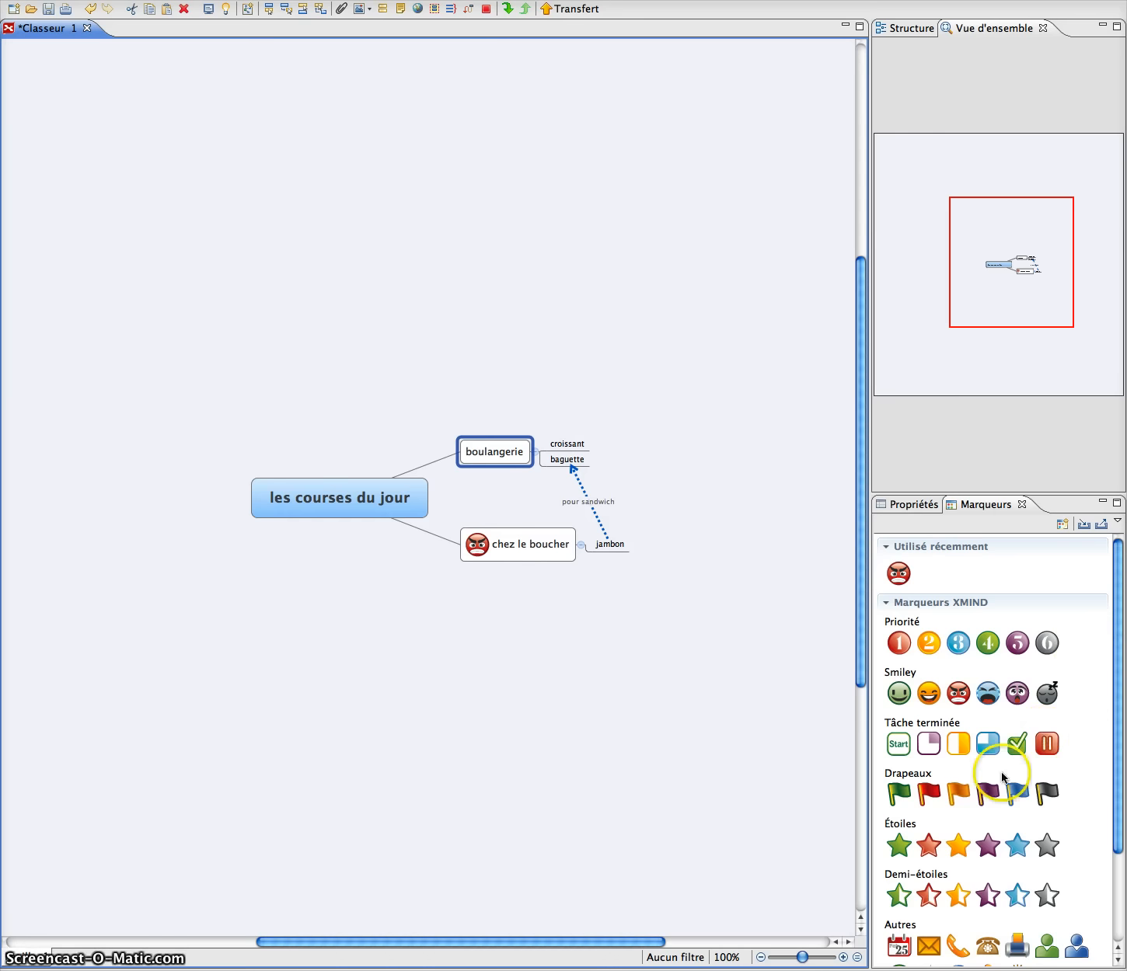
click(927, 793)
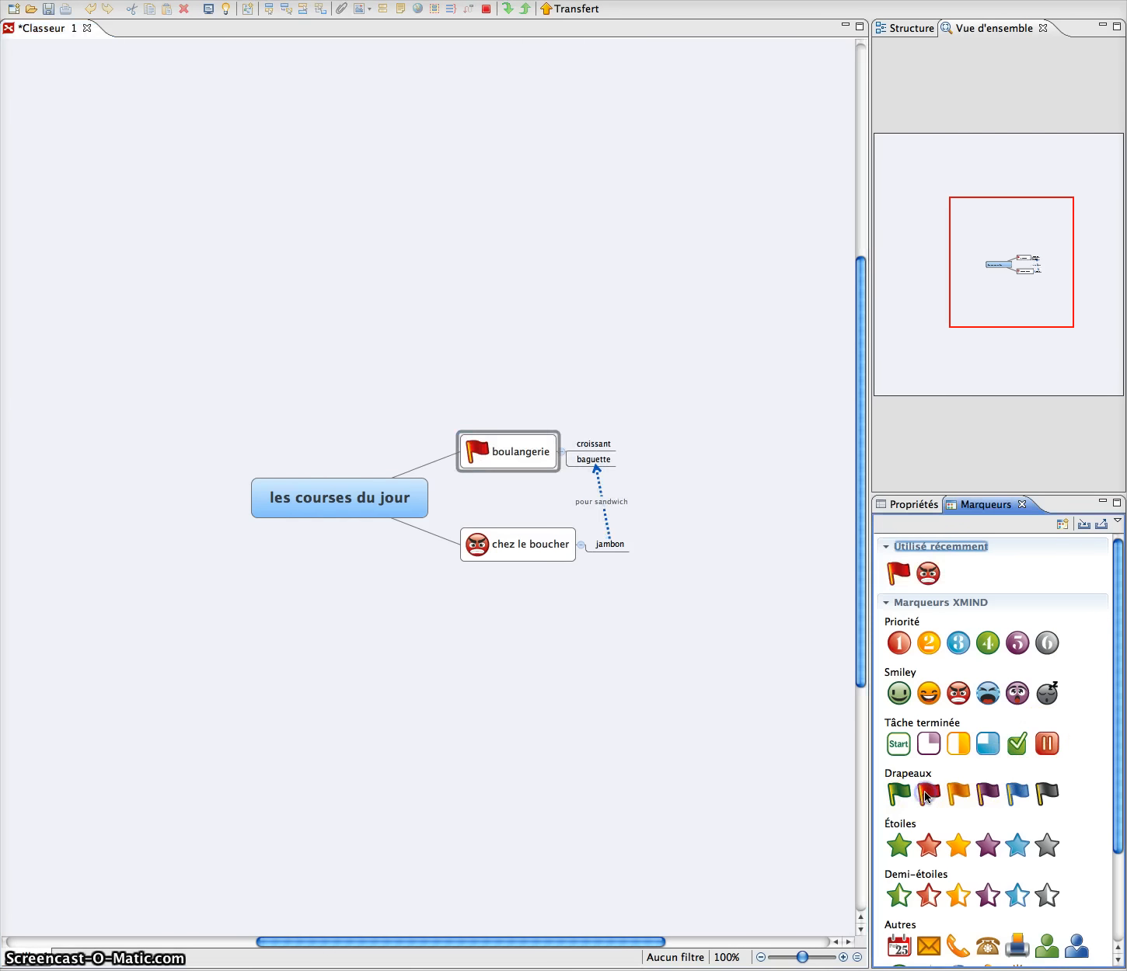
click(928, 794)
click(763, 818)
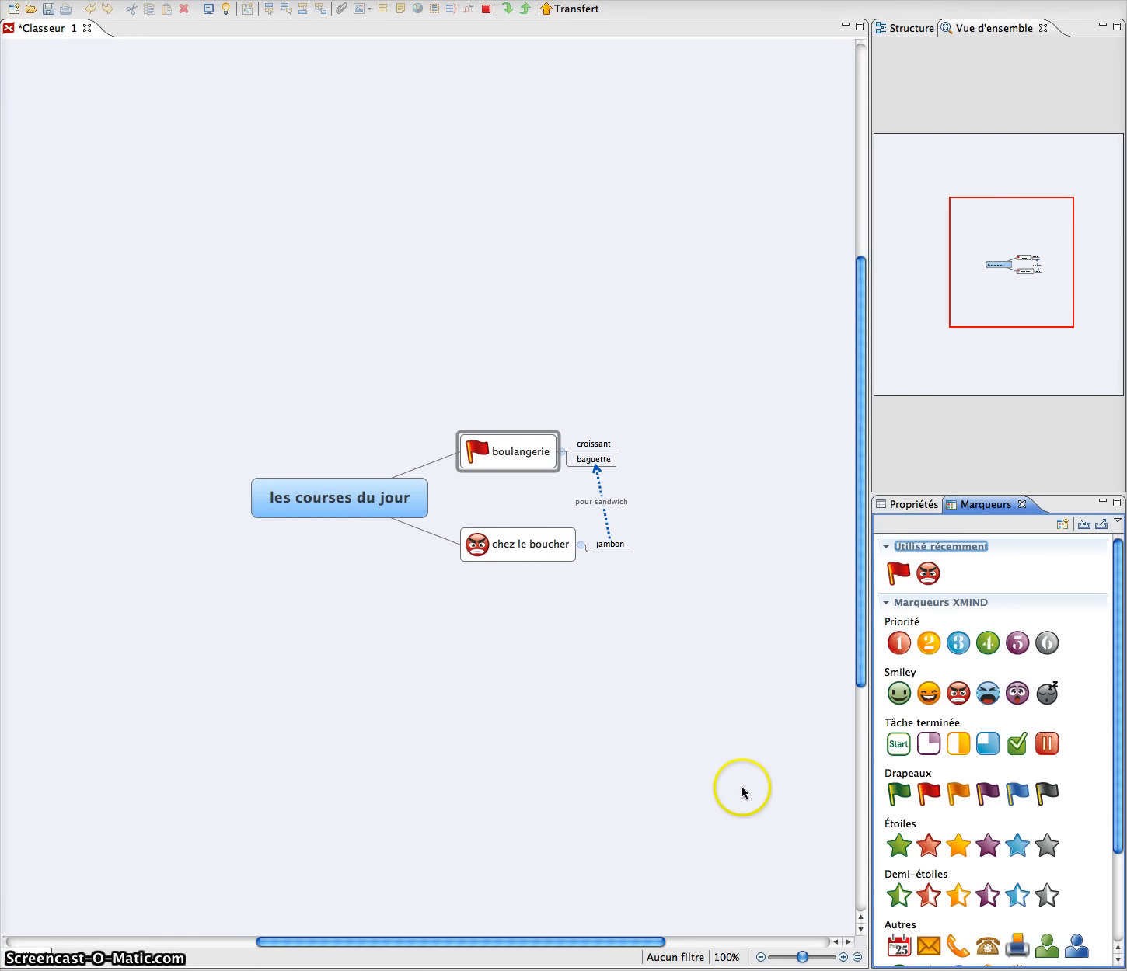
Step: Look around the mind map and bring it back to the middle of the view using the overview
scroll(741, 791, down, 5)
scroll(742, 792, up, 10)
scroll(741, 793, down, 1)
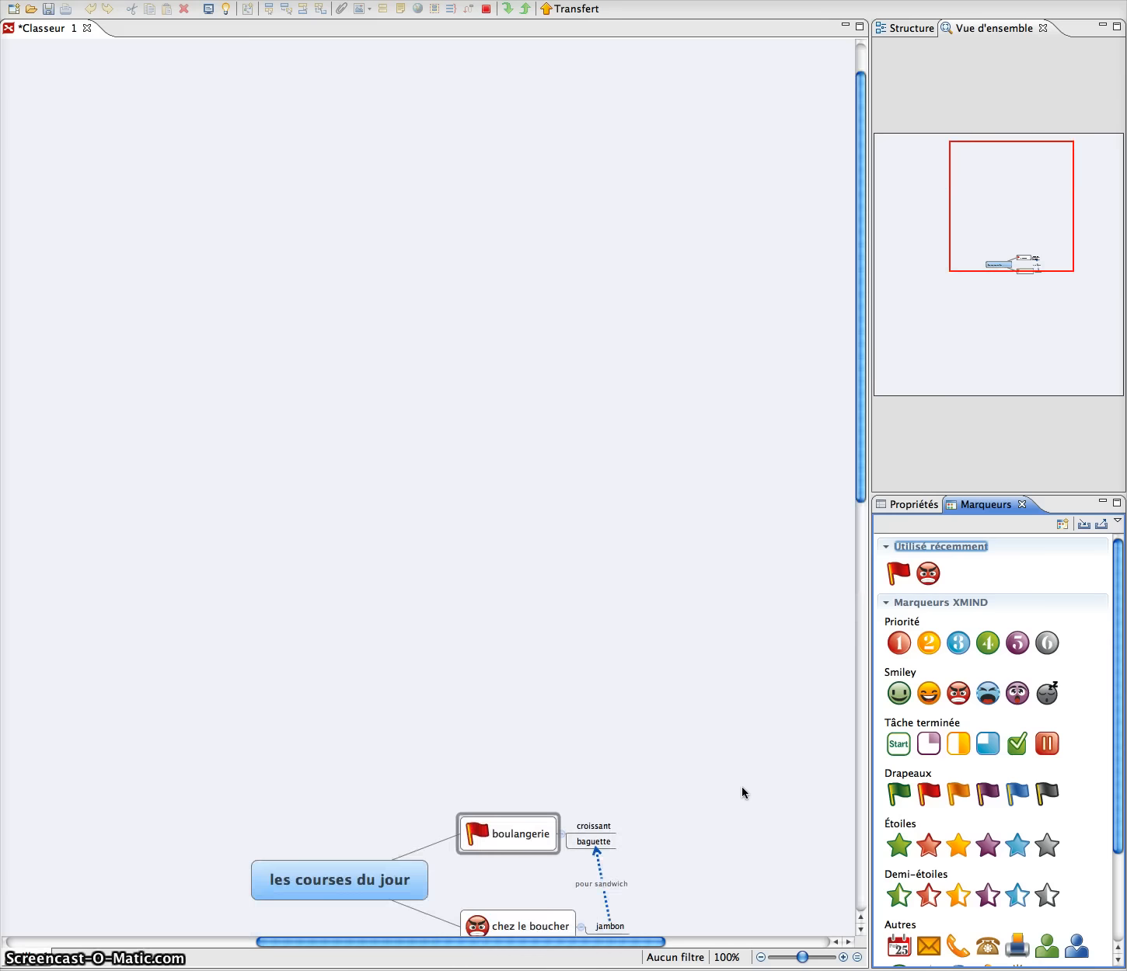
click(995, 303)
drag(1017, 201, 1029, 254)
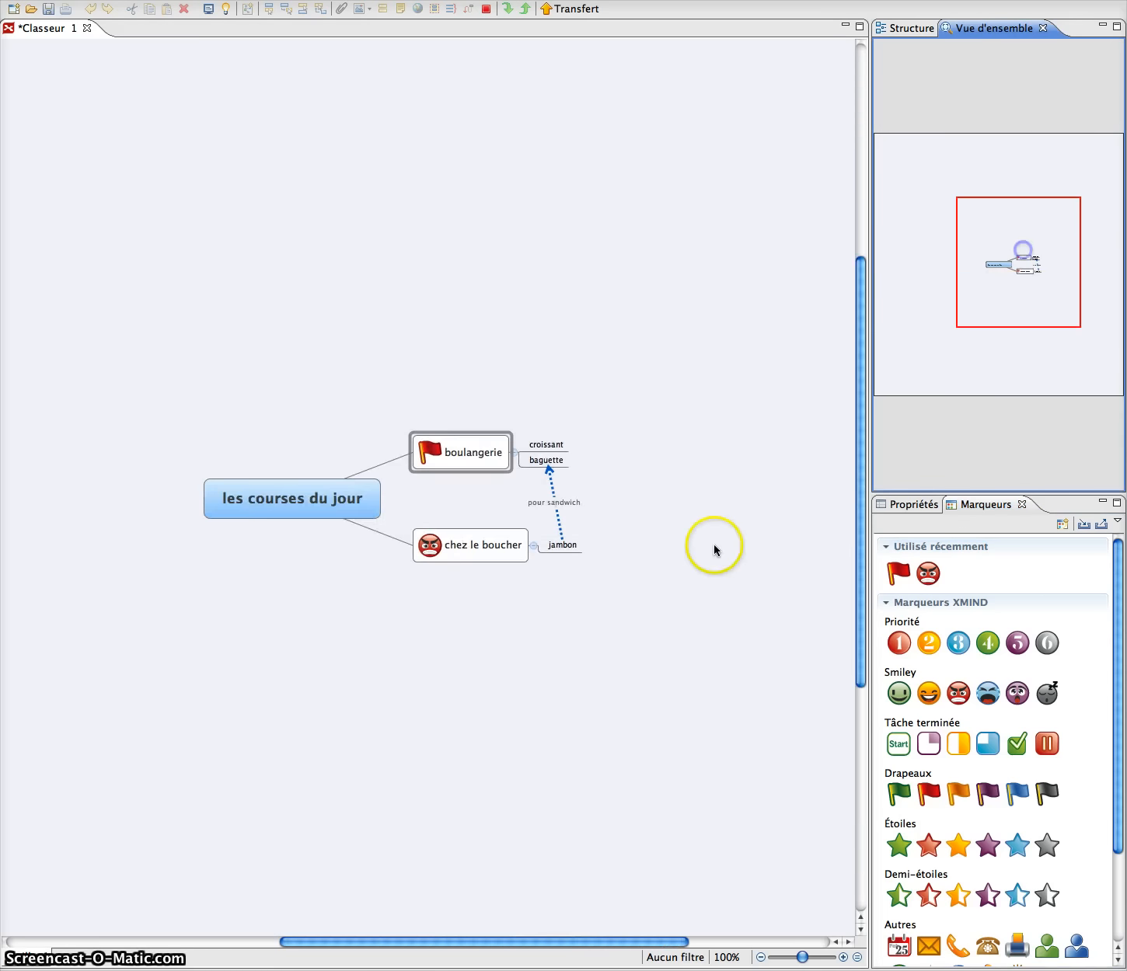
click(673, 699)
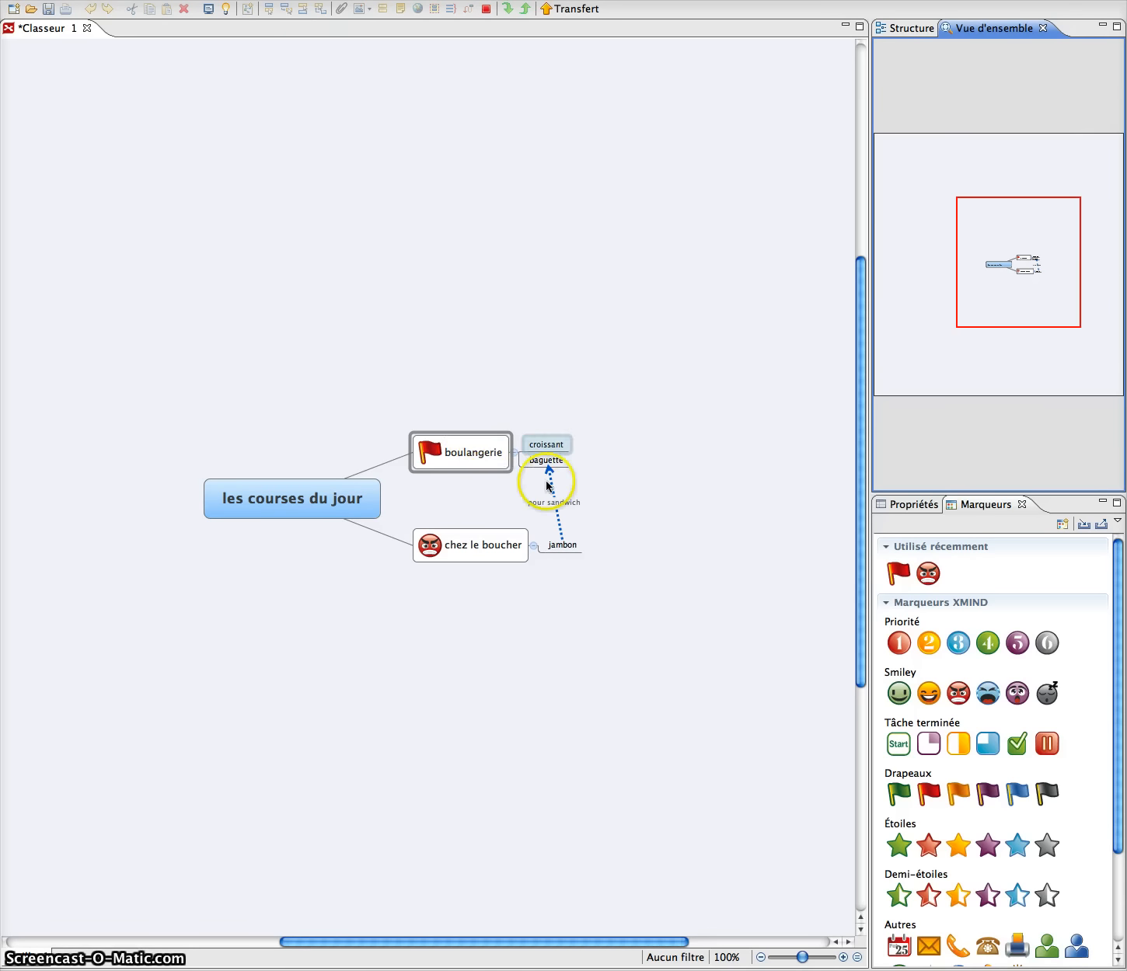
Step: Try out the map's zoom level and return it to 100%
click(803, 957)
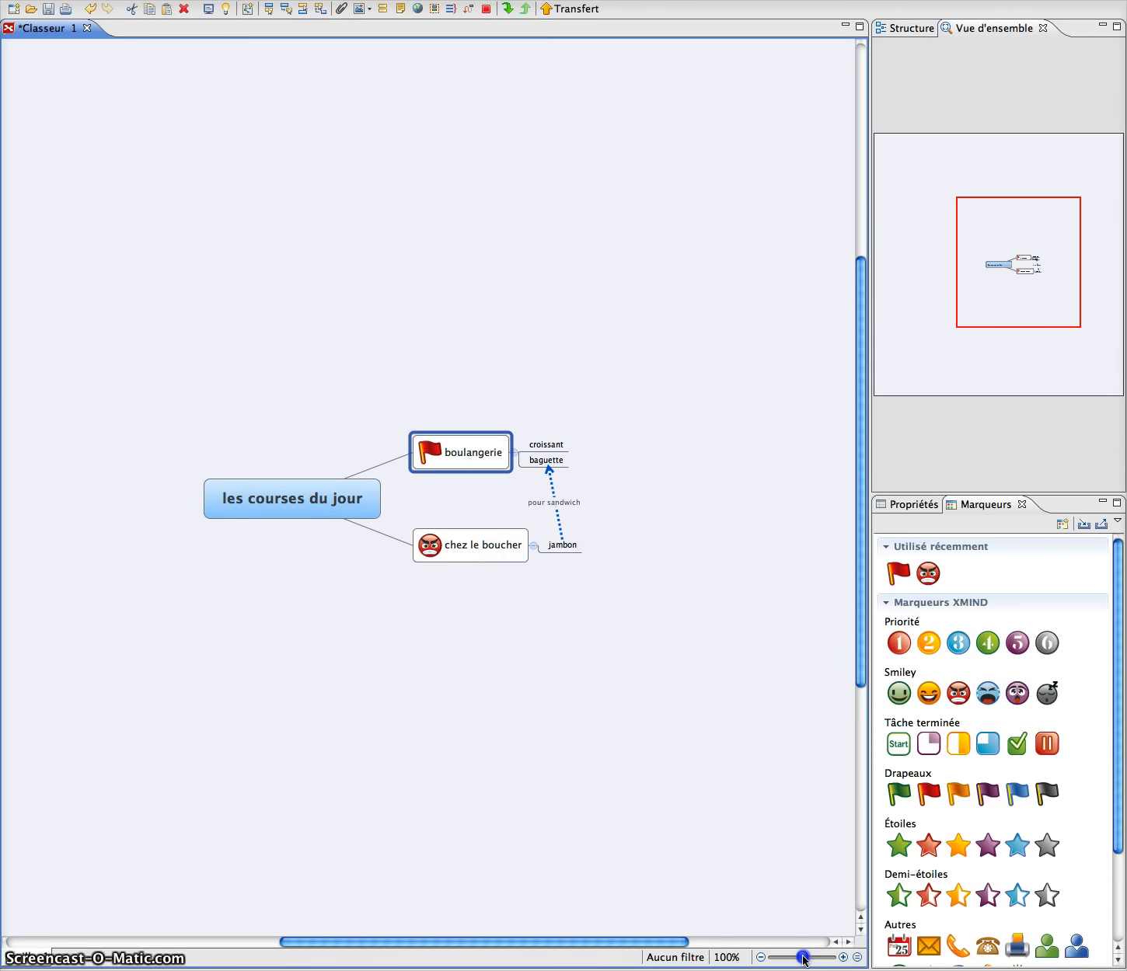
drag(803, 958, 810, 960)
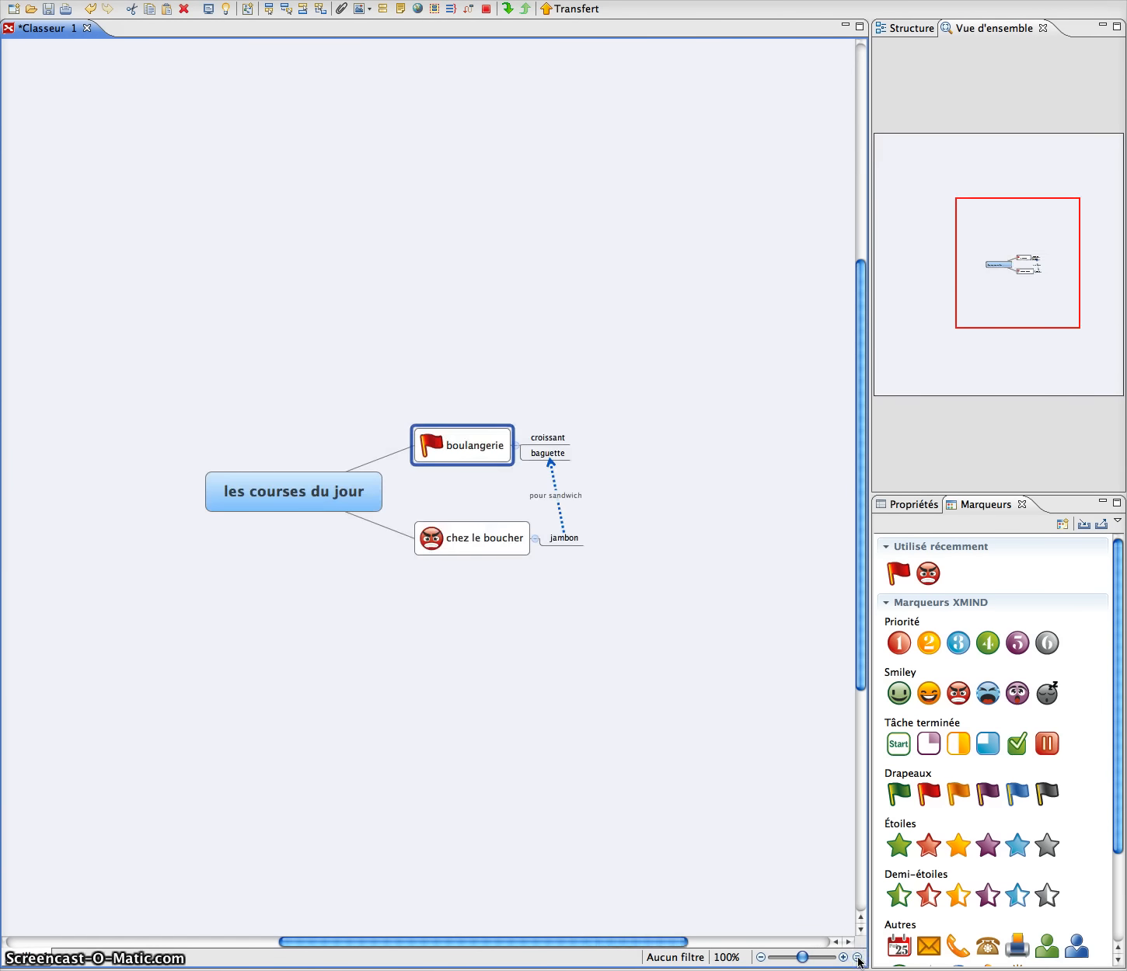
click(612, 838)
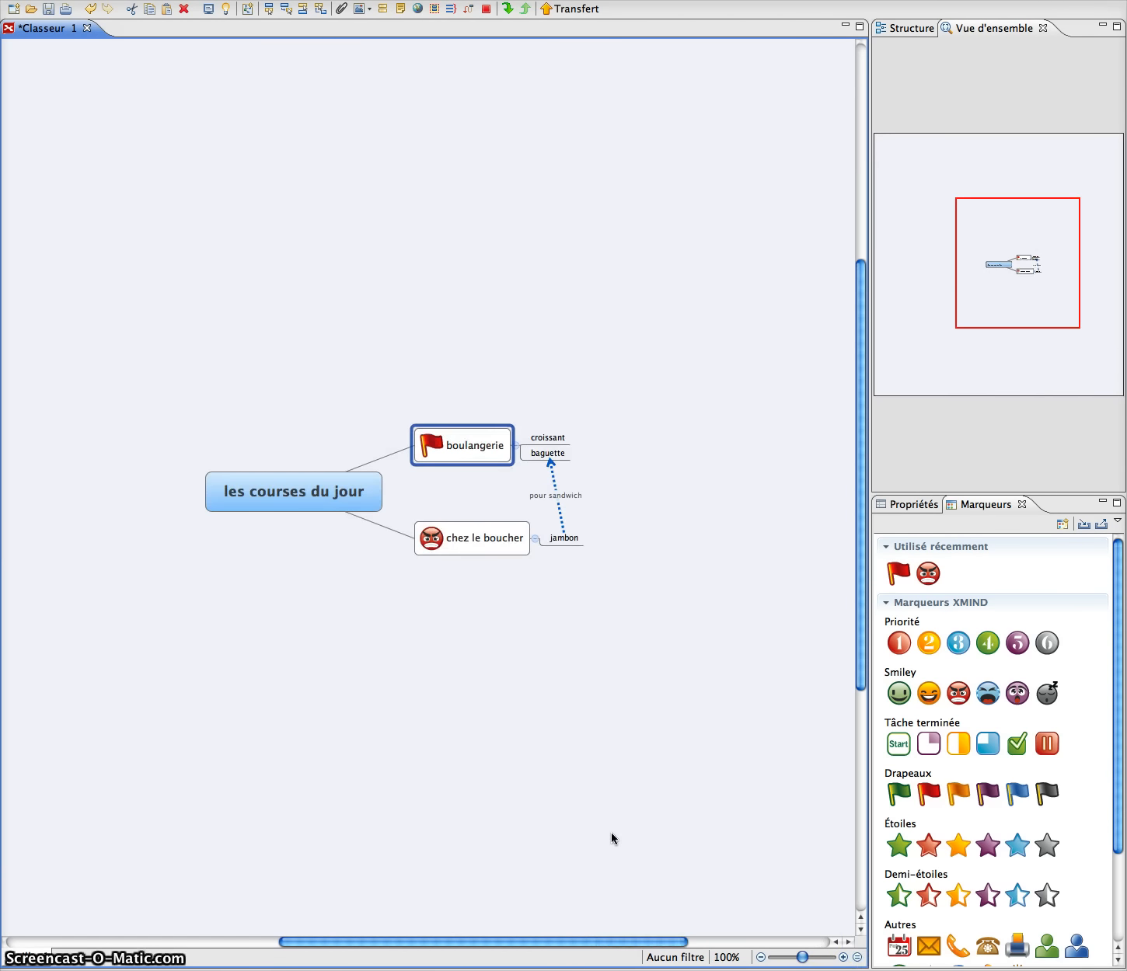